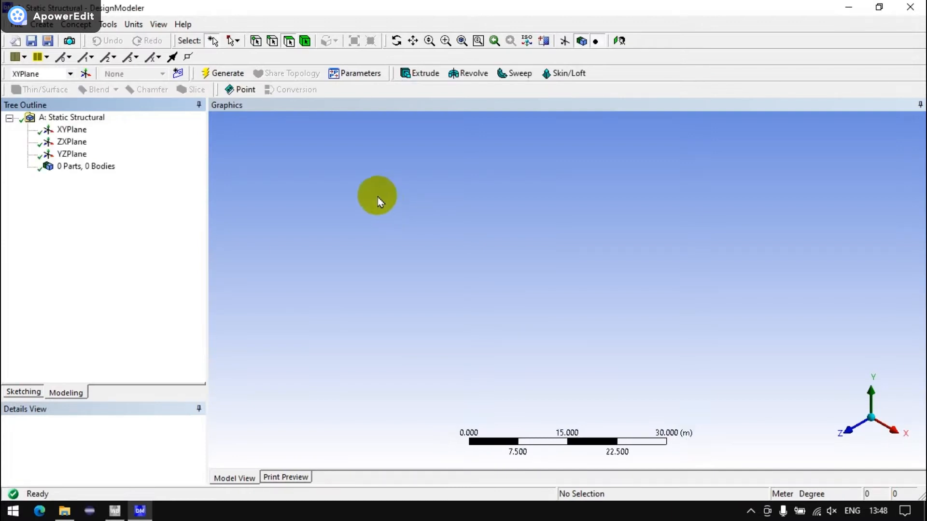
Set the units to millimetres and create a new sketch on the XYPlane, viewed face-on
click(857, 427)
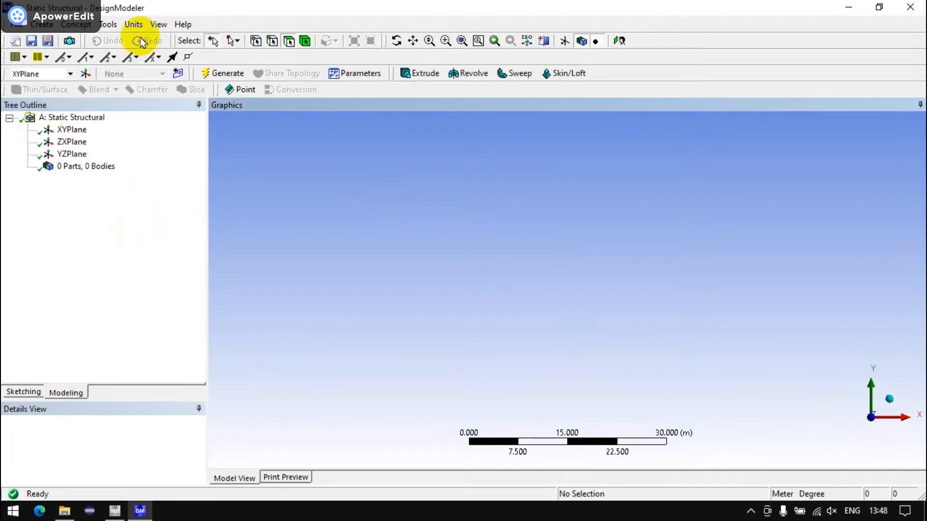
click(133, 25)
click(153, 67)
click(71, 130)
click(178, 73)
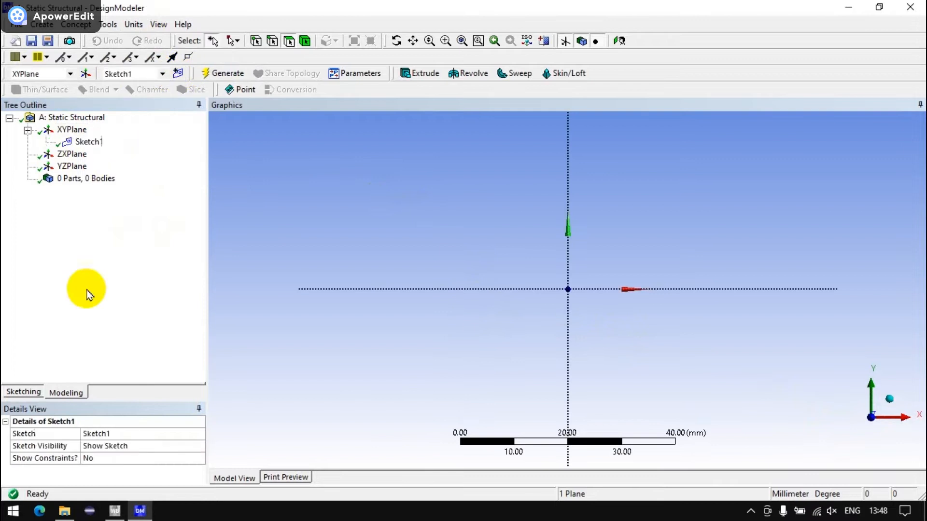
Draw a rectangle about 12 mm wide and 20 mm high, starting at the origin and extending into the positive quadrant
click(23, 391)
click(36, 196)
click(568, 289)
click(634, 178)
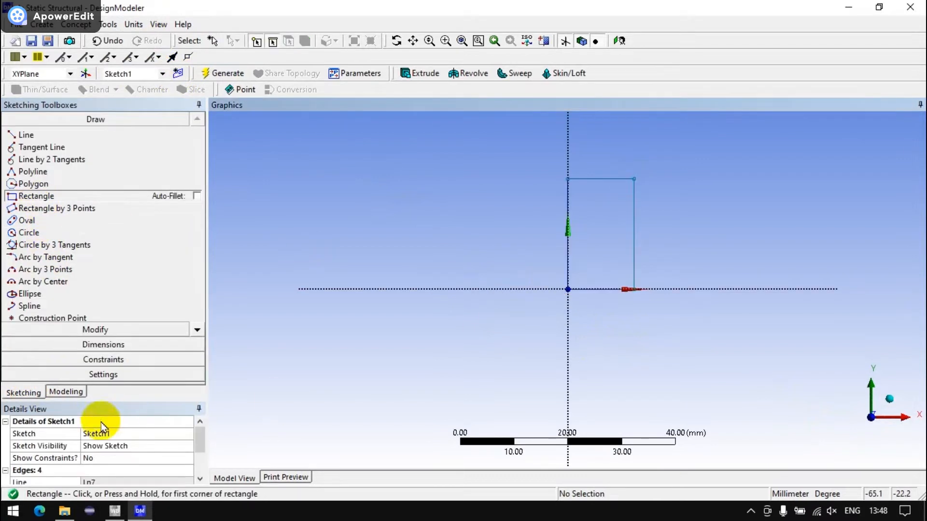
Add length dimensions for the rectangle's width below it and for its height beside it
click(104, 344)
click(48, 201)
click(568, 243)
click(635, 243)
click(615, 315)
click(605, 290)
click(607, 179)
click(670, 222)
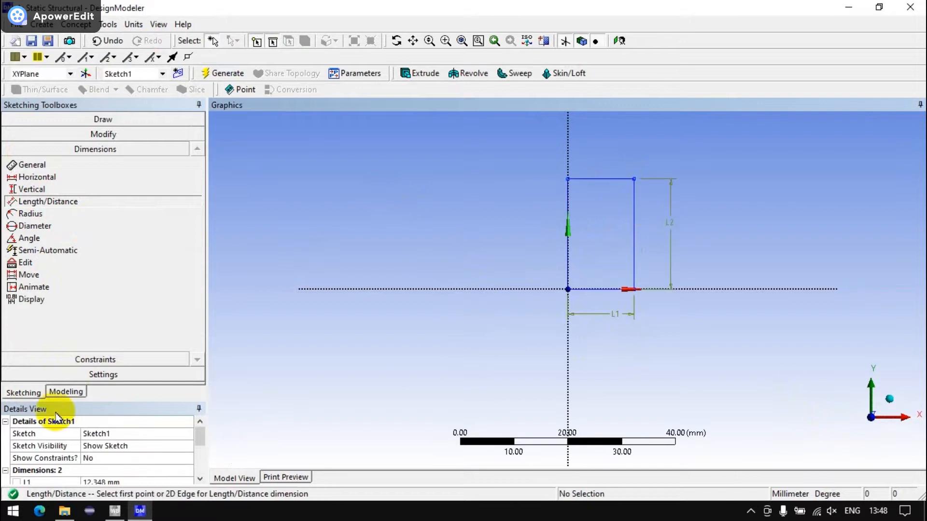
Set the rectangle's width L1 to 25 mm and its height L2 to 50 mm
drag(115, 401, 115, 311)
click(114, 392)
text(15)
key(Return)
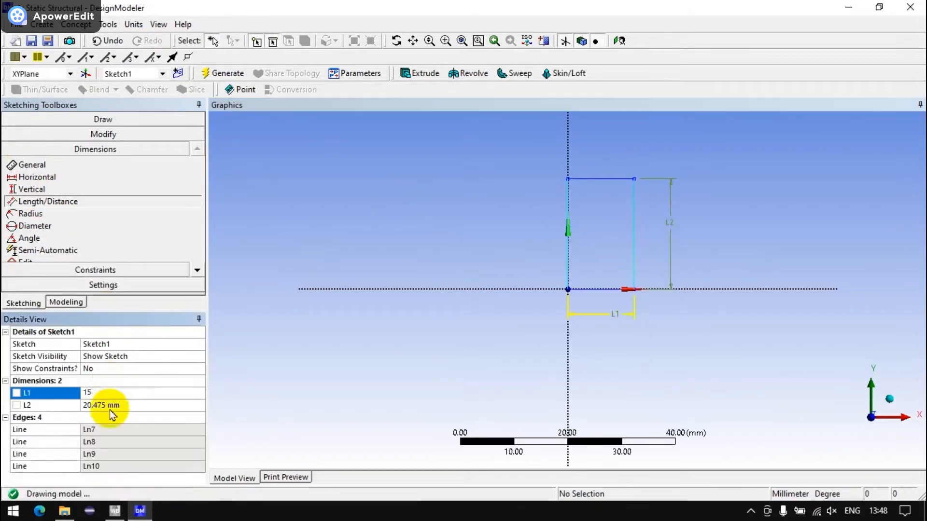
click(101, 405)
text(50)
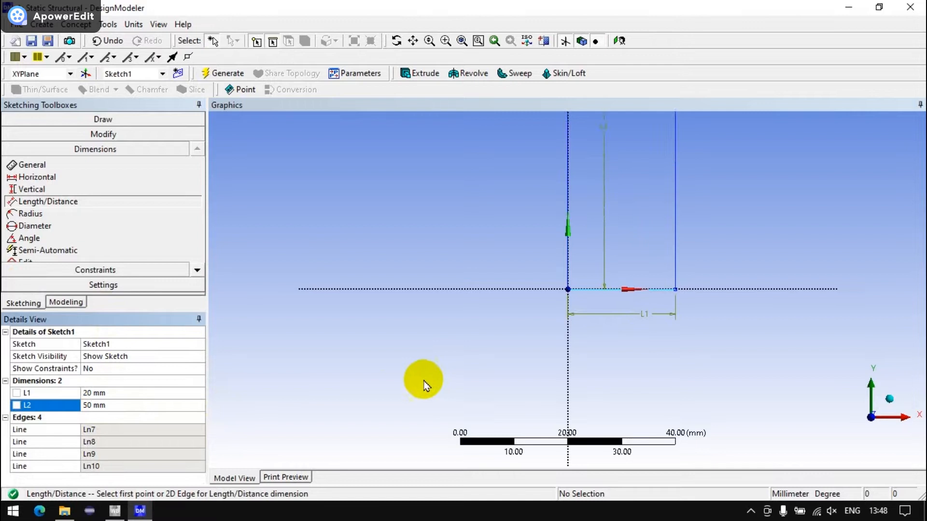
scroll(423, 385, down, 3)
click(114, 394)
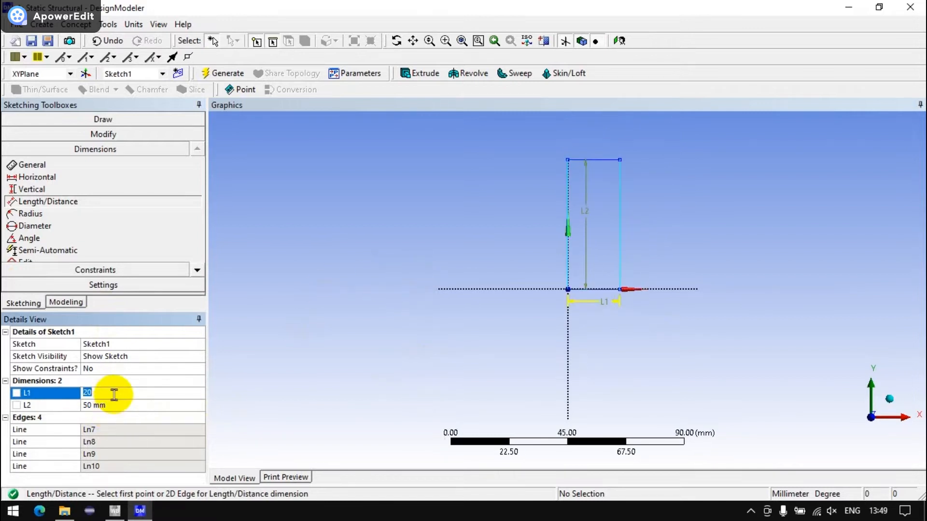
text(15)
click(60, 398)
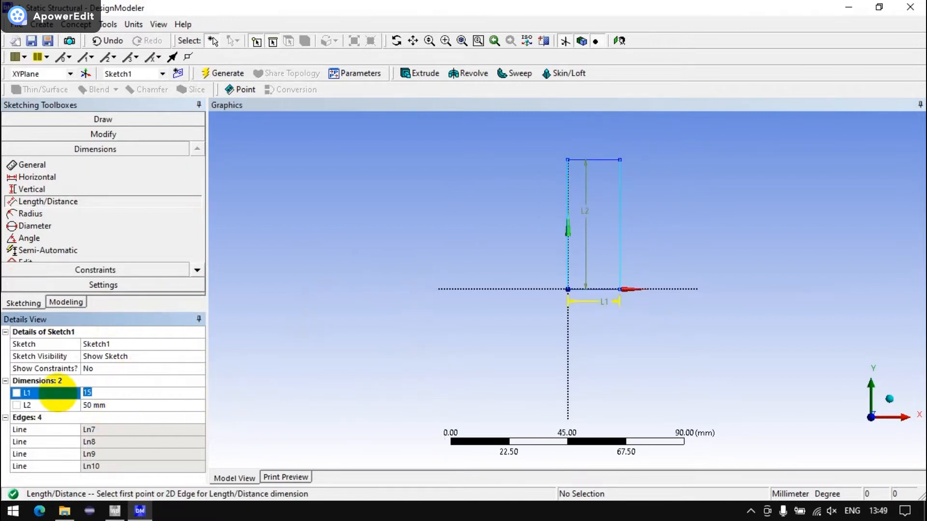
Revolve Sketch1 360° about the vertical Y axis with Add Material and generate the solid cylinder
click(466, 73)
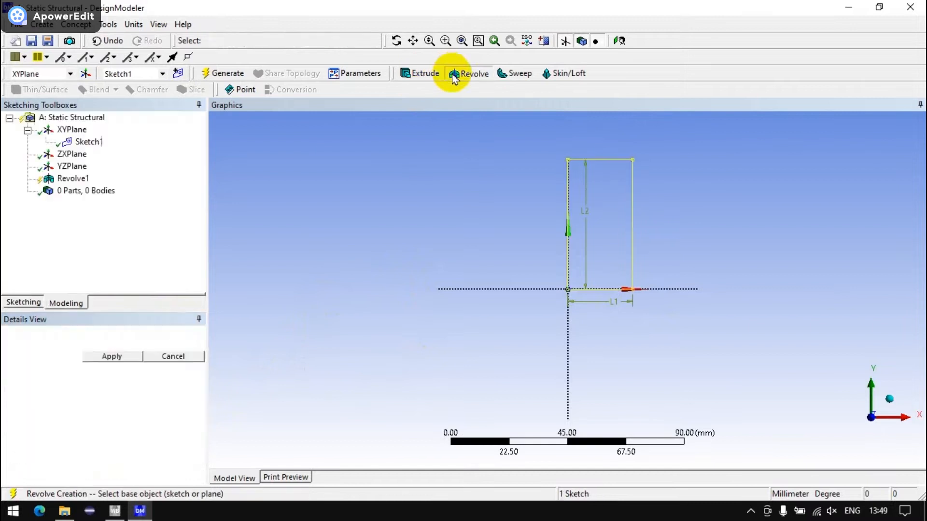
click(112, 356)
click(568, 252)
click(114, 368)
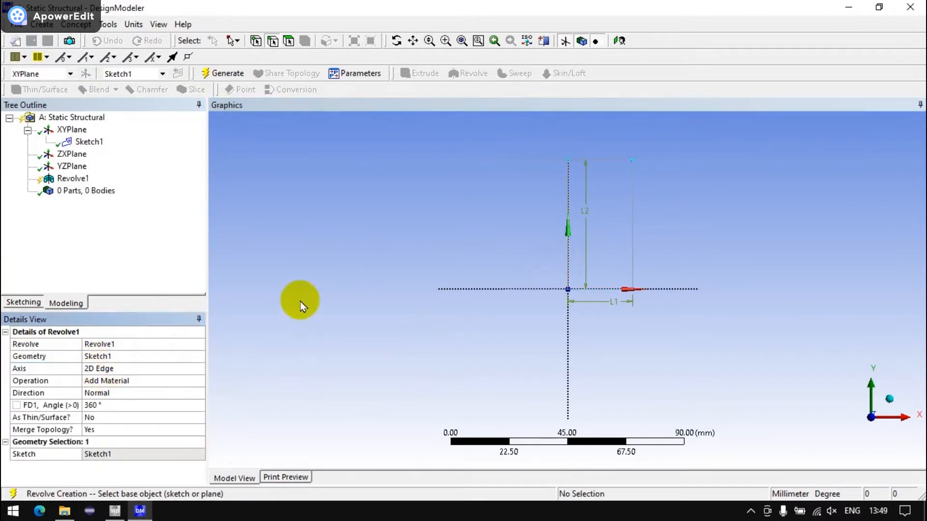
click(227, 74)
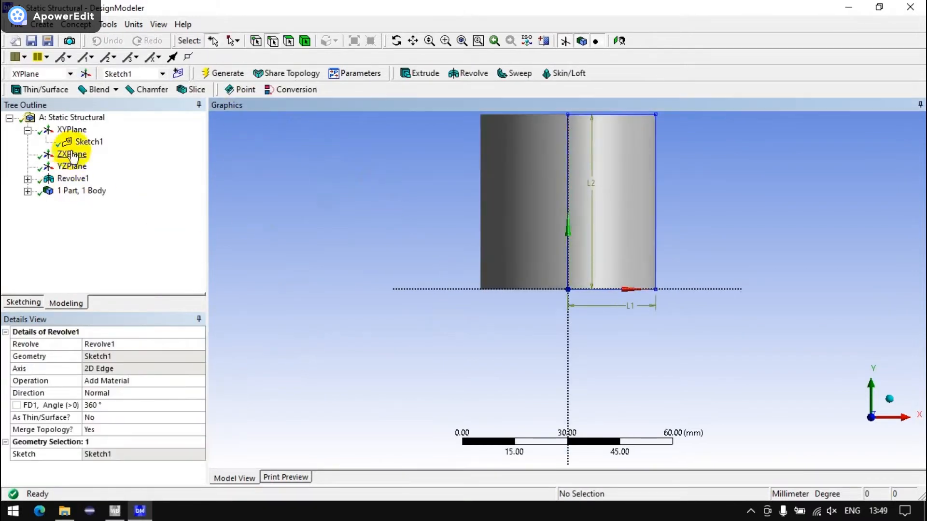
On a new XYPlane sketch, draw a rectangle from the origin inside the cylinder, its upper edge about 9 mm below the cylinder's top
click(71, 130)
click(189, 78)
click(23, 302)
click(37, 195)
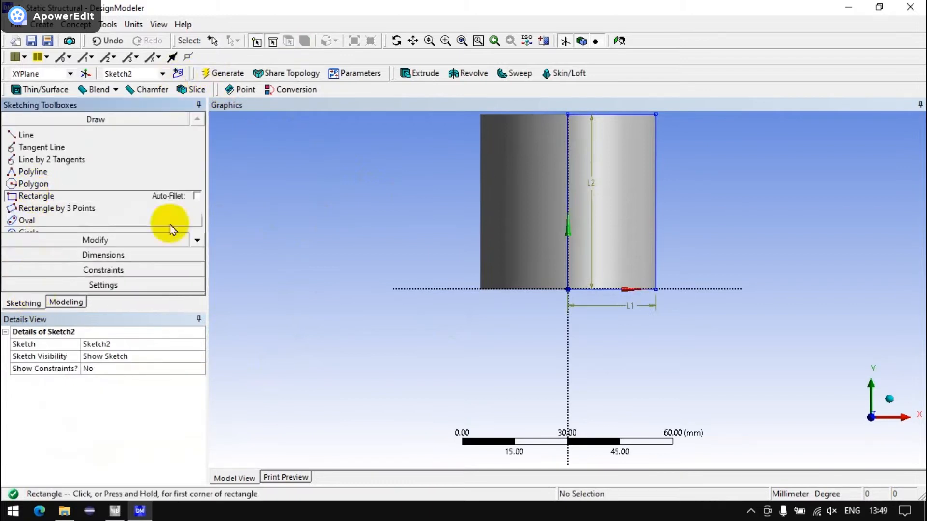
scroll(354, 268, down, 3)
click(568, 289)
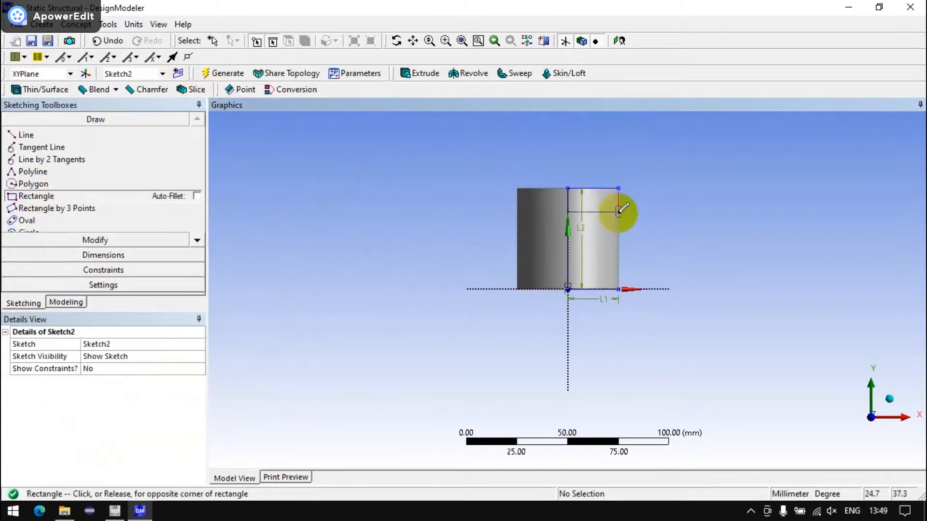
click(603, 206)
Dimension the inner rectangle's distances from the cylinder's top edge and from its outer side edge
click(90, 257)
click(29, 203)
click(598, 189)
click(596, 207)
click(657, 206)
click(602, 244)
click(619, 284)
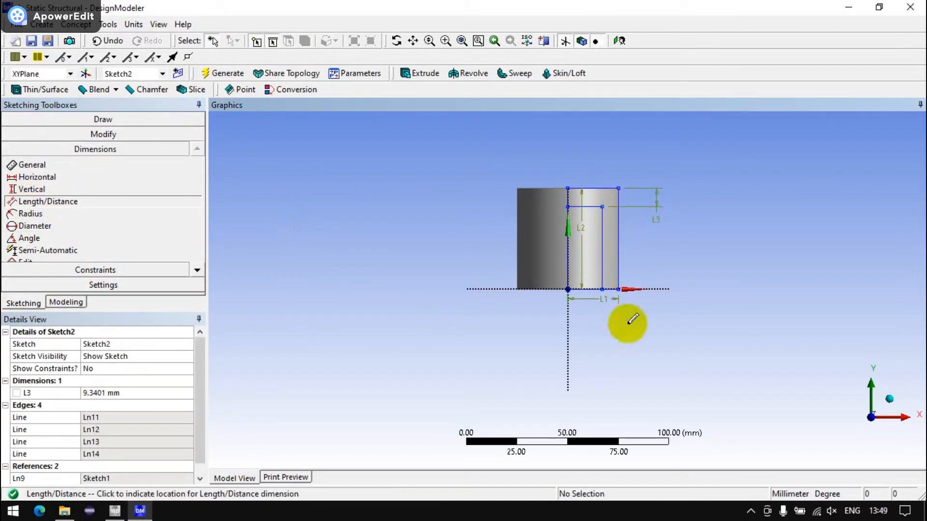
click(620, 333)
Set the top thickness L3 to 7 mm and the side wall thickness L4 to 5 mm
click(99, 393)
text(7)
click(145, 405)
text(5)
key(Return)
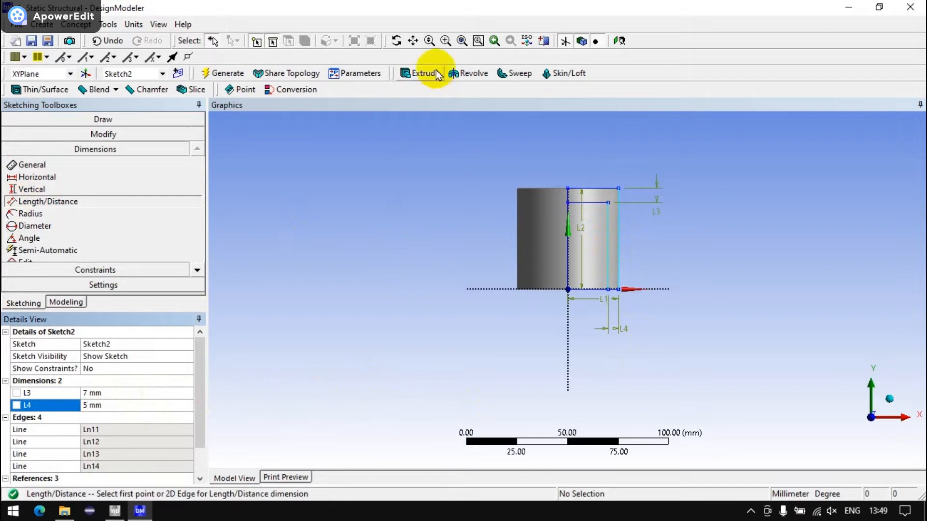
Revolve Sketch2 360° about the vertical Y axis as Cut Material to hollow out the cylinder, and check the result
click(468, 73)
click(112, 356)
click(569, 339)
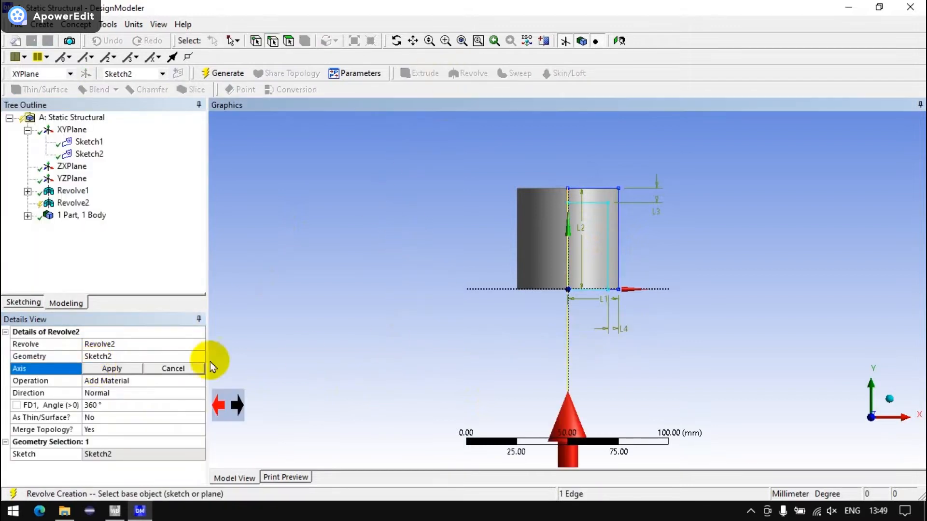
click(111, 368)
click(198, 381)
click(201, 381)
click(111, 410)
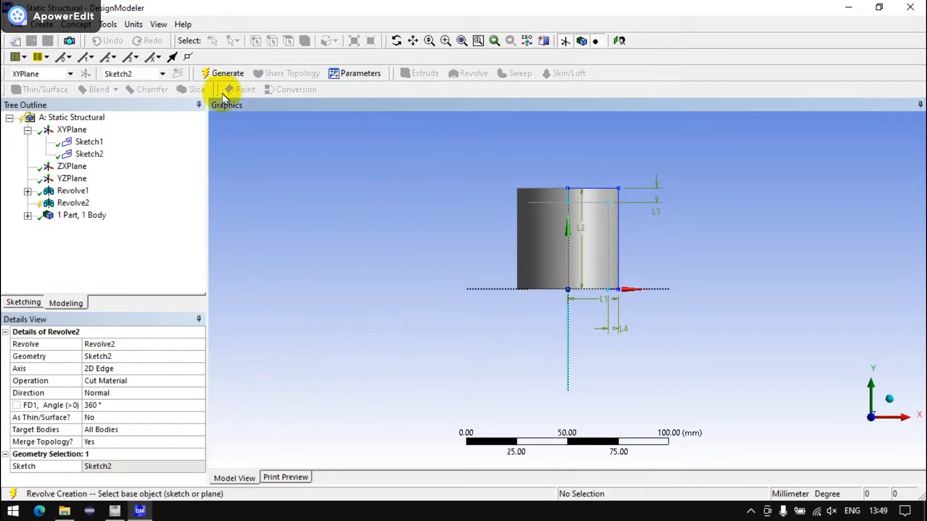
click(224, 74)
middle_drag(513, 268, 513, 185)
click(872, 400)
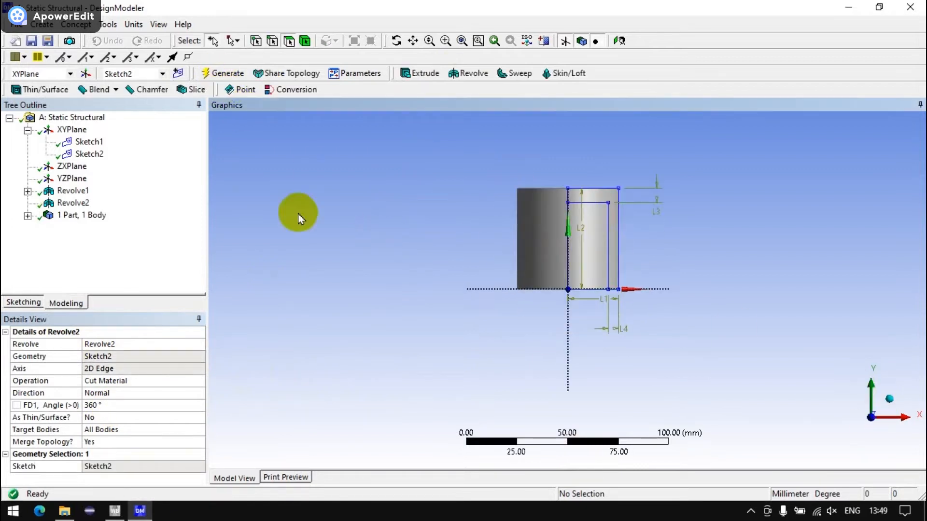
Create another new sketch on the XYPlane for the grooves
click(24, 303)
click(66, 304)
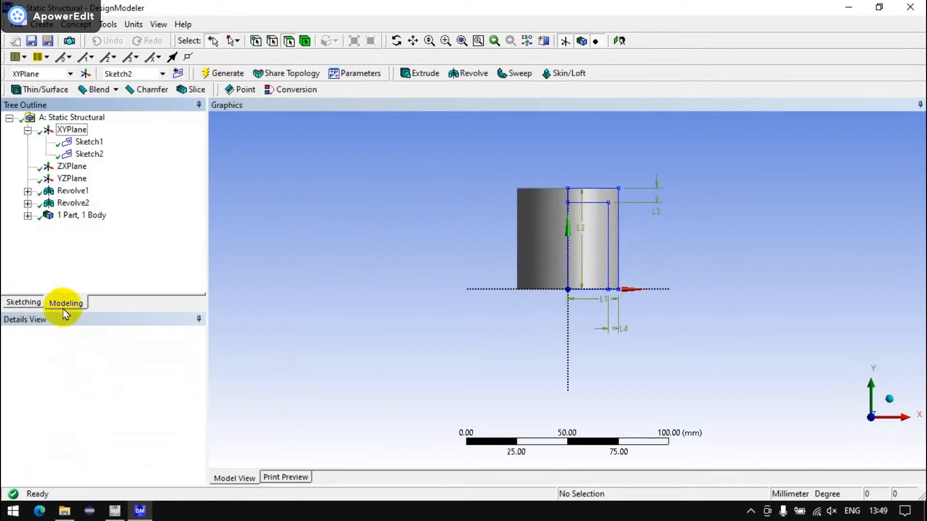
click(178, 73)
Draw three stacked rectangles, each about 2 mm wide and 3 mm high, inward from the cylinder's outer edge near its top
click(23, 302)
click(36, 196)
scroll(488, 306, up, 3)
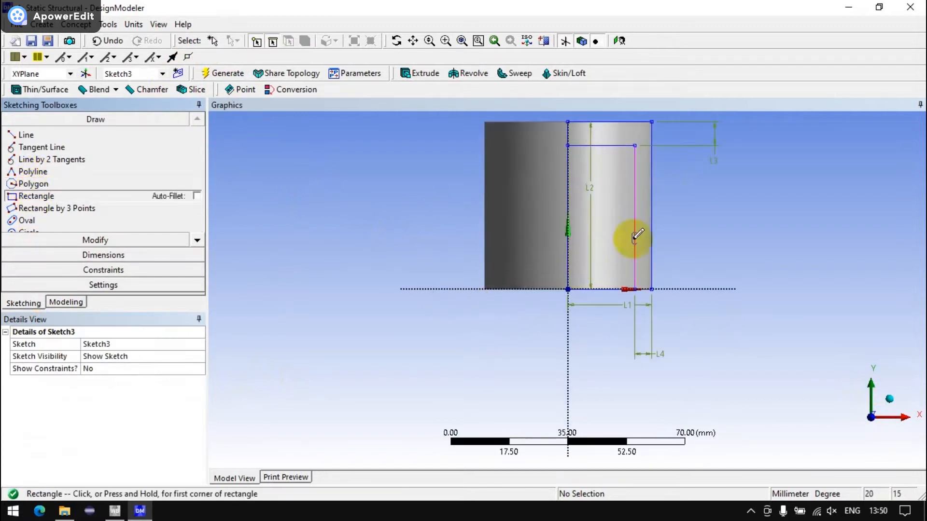
scroll(620, 241, up, 5)
click(520, 233)
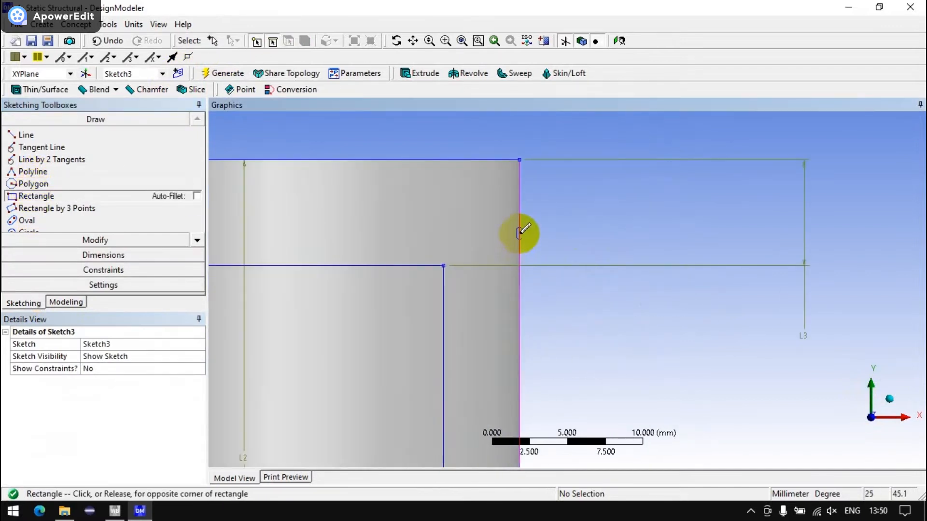
click(486, 285)
click(519, 310)
click(487, 356)
click(519, 372)
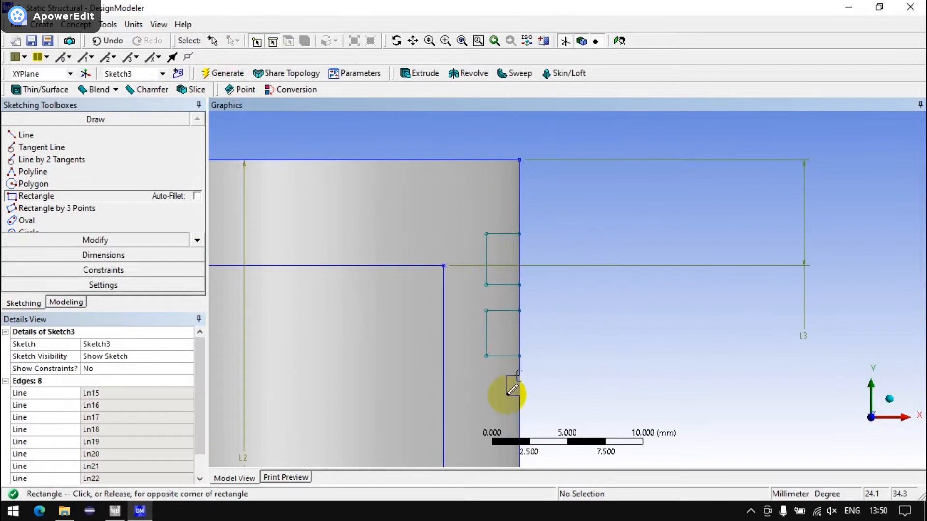
click(487, 419)
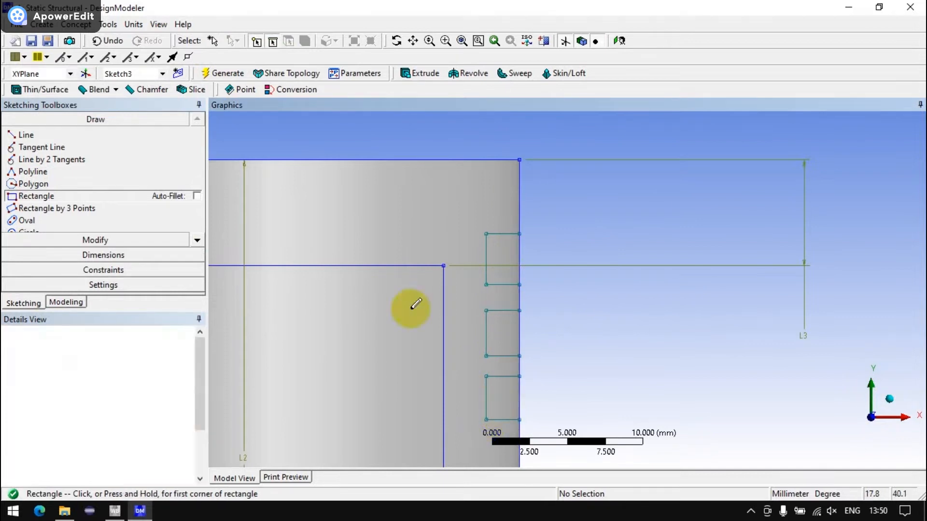
Dimension the top edge's distance to the first groove rectangle, that rectangle's height, and the gap to the second rectangle
click(106, 256)
click(45, 205)
click(502, 160)
click(519, 234)
click(571, 206)
click(520, 244)
click(556, 269)
click(520, 284)
click(520, 311)
click(567, 304)
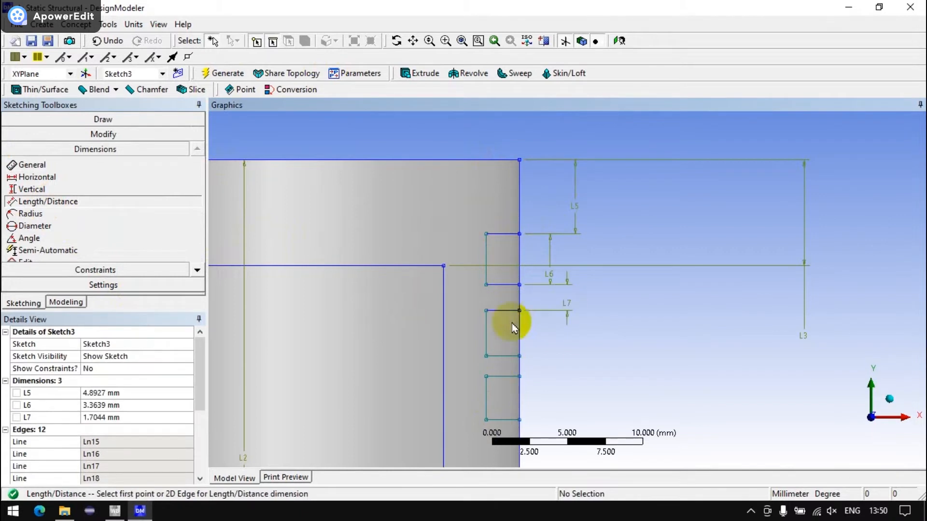
Dimension the second rectangle's height, the gap to the third rectangle, and the third rectangle's height and width
click(509, 356)
click(506, 377)
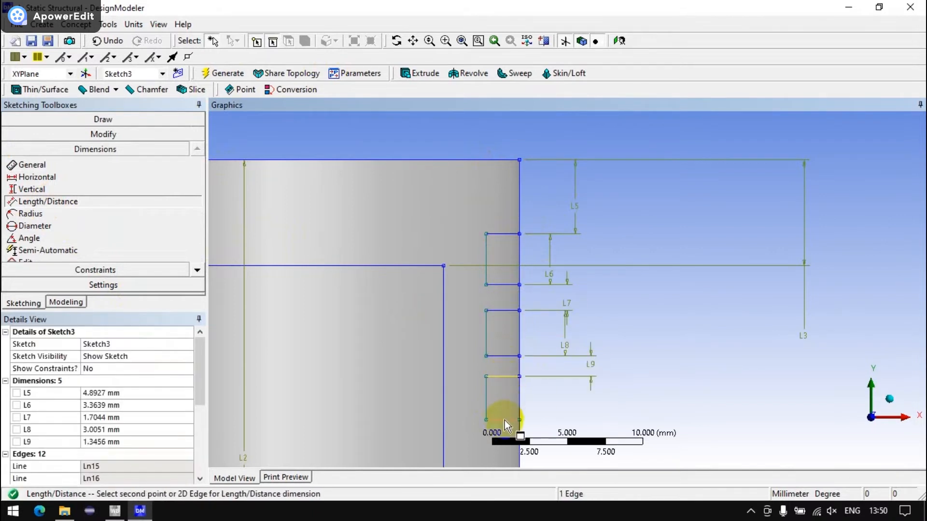
click(505, 420)
click(519, 395)
click(568, 404)
scroll(104, 356, down, 5)
scroll(114, 356, up, 5)
Set all seven groove sketch dimensions, L5 through L11, to 2 mm
click(103, 393)
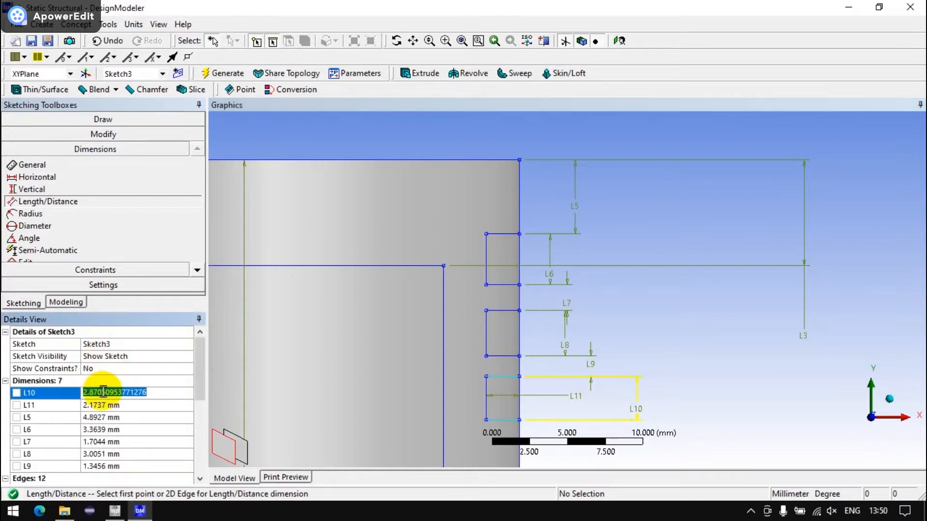
text(2)
click(103, 405)
text(2)
click(103, 417)
text(2)
click(103, 429)
text(2)
click(103, 442)
click(103, 466)
text(2)
Set L5, the distance from the cylinder's top edge to the first groove, to 4 mm
click(103, 405)
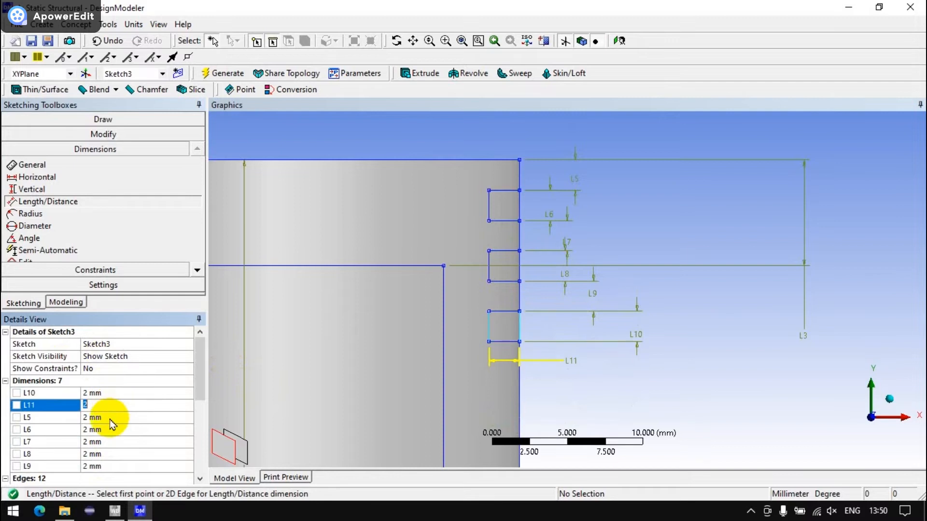
click(106, 417)
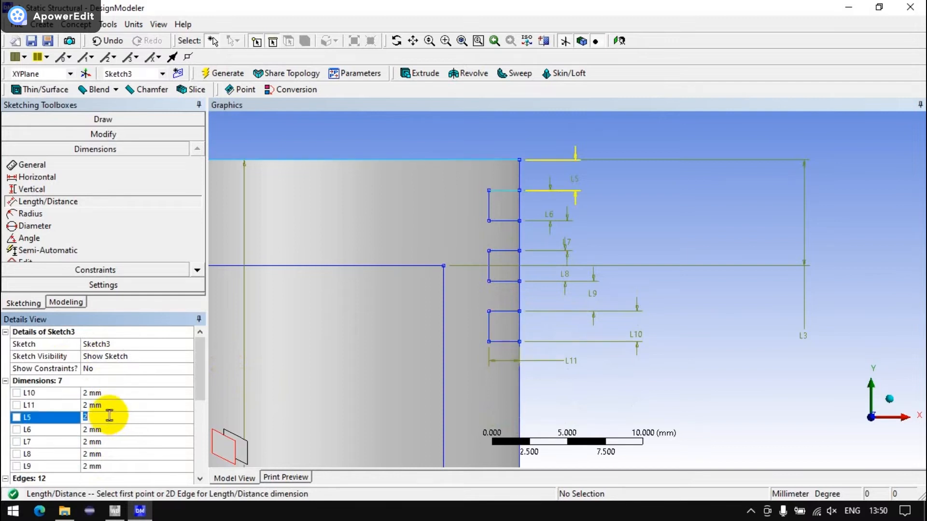
text(4)
click(109, 429)
Revolve Sketch3 360° about the vertical Y axis as Cut Material to generate the three ring grooves
scroll(541, 220, down, 5)
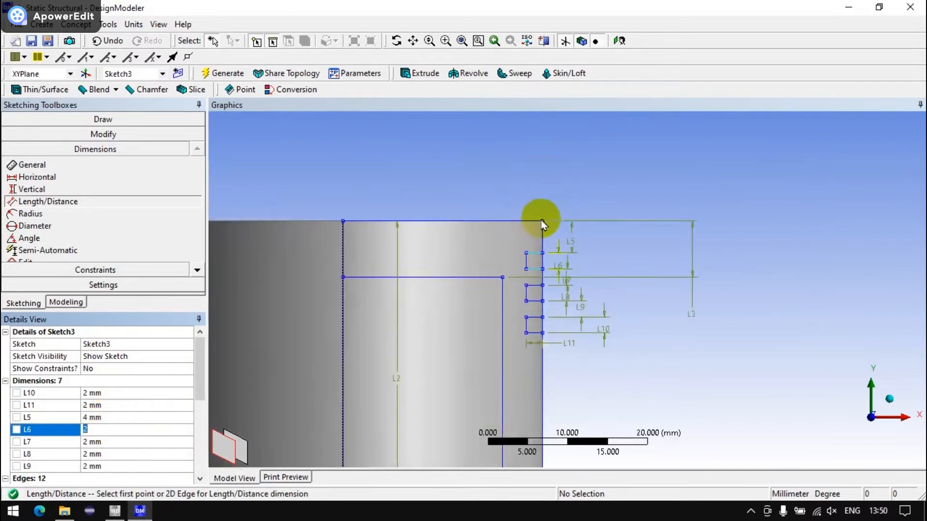
click(462, 74)
click(119, 368)
click(118, 357)
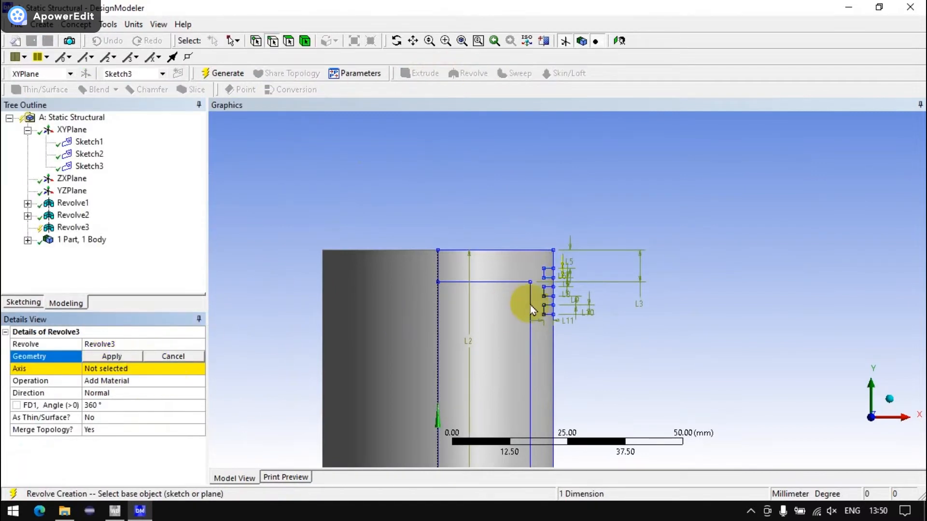
click(88, 166)
click(97, 358)
click(97, 370)
scroll(346, 335, down, 3)
click(492, 426)
click(112, 369)
click(106, 381)
click(106, 391)
click(212, 74)
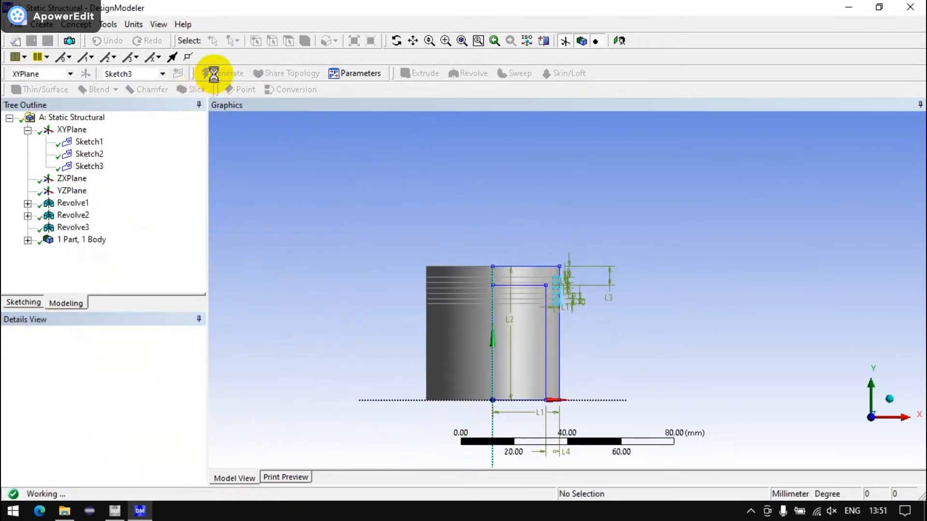
scroll(478, 274, up, 2)
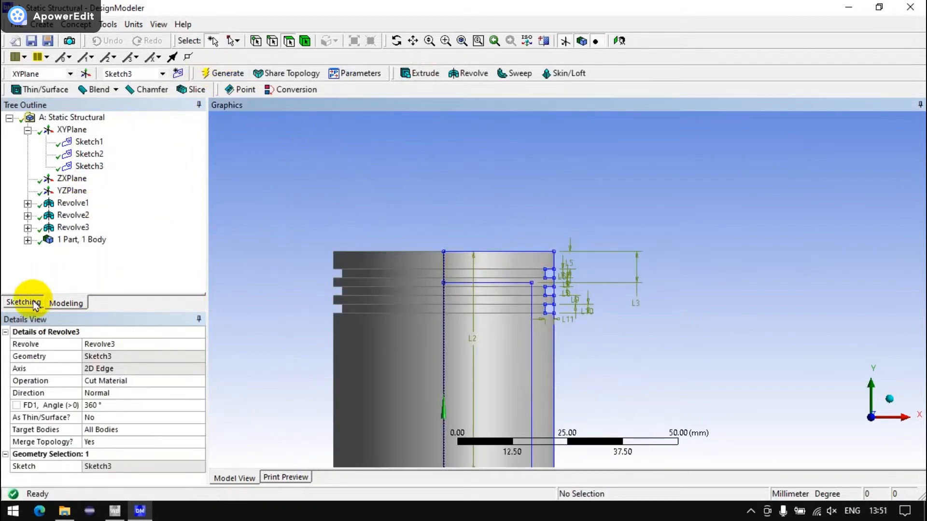
On a new XYPlane sketch, draw a circle about 17 mm in diameter, centred on the Y axis about 15 mm above the origin
click(78, 131)
click(179, 73)
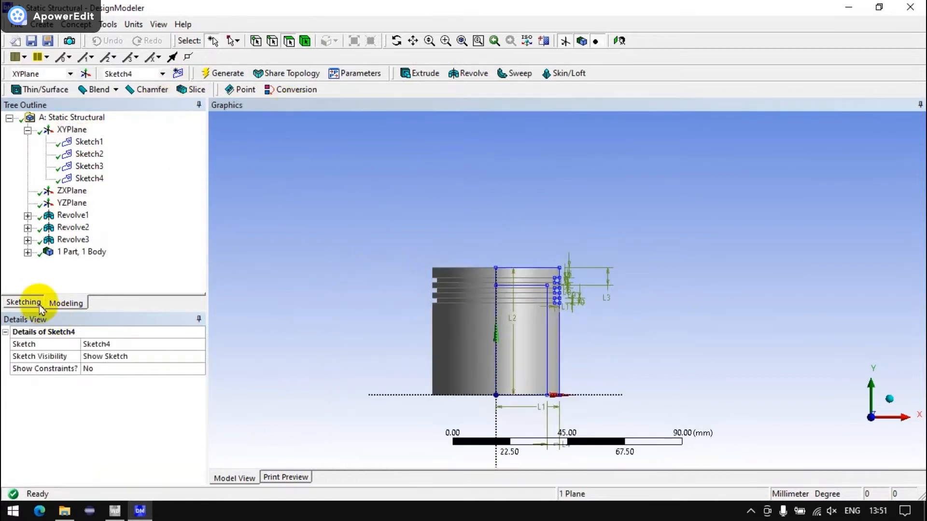
click(23, 303)
scroll(155, 232, down, 1)
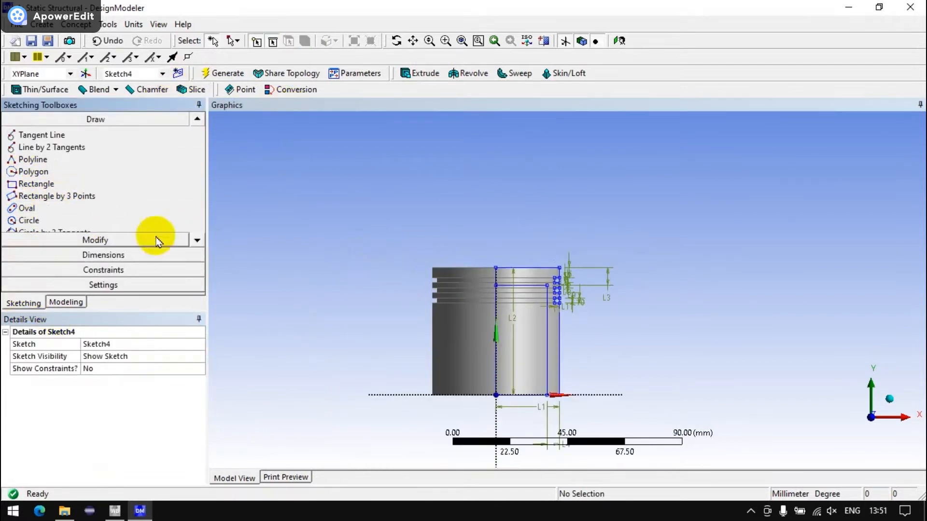
click(28, 221)
click(495, 358)
click(515, 369)
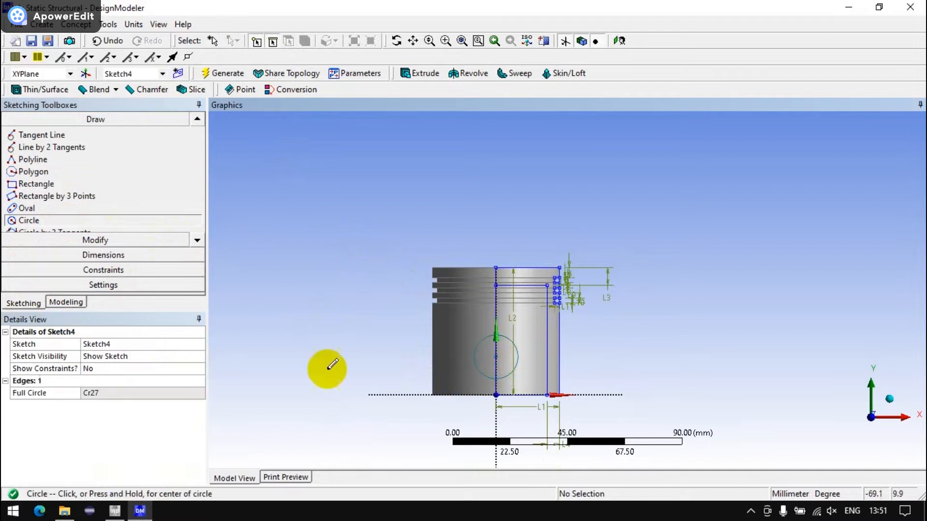
Dimension the pin-hole circle's diameter and the distance from its centre to the horizontal axis
click(92, 255)
click(35, 226)
click(490, 356)
click(418, 332)
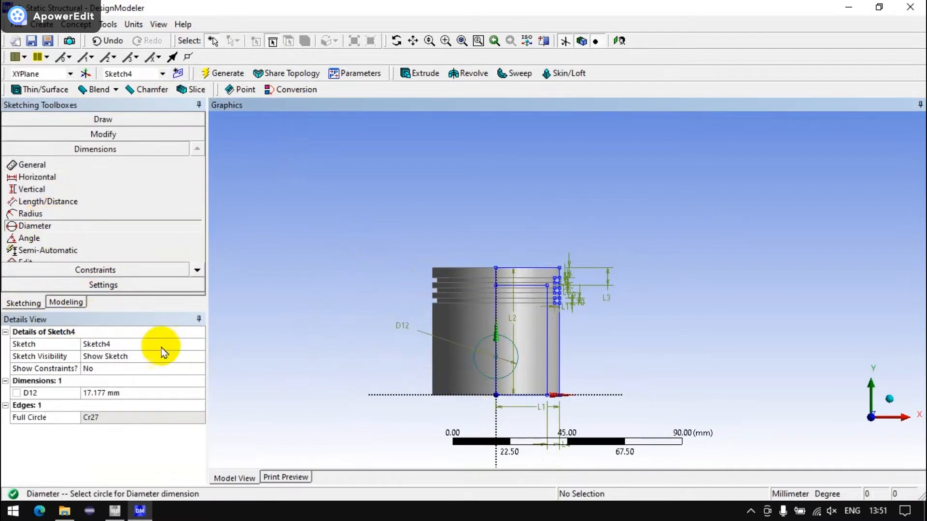
click(47, 201)
click(497, 360)
click(434, 395)
click(406, 375)
Set the circle's diameter D12 to 20 mm and its centre height L13 to 15 mm
click(111, 392)
text(20)
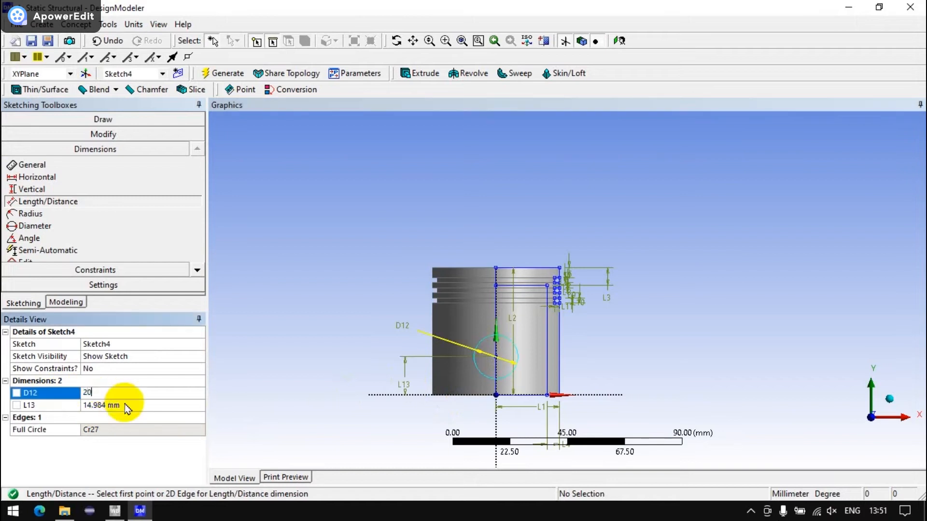
click(124, 406)
text(20)
key(Return)
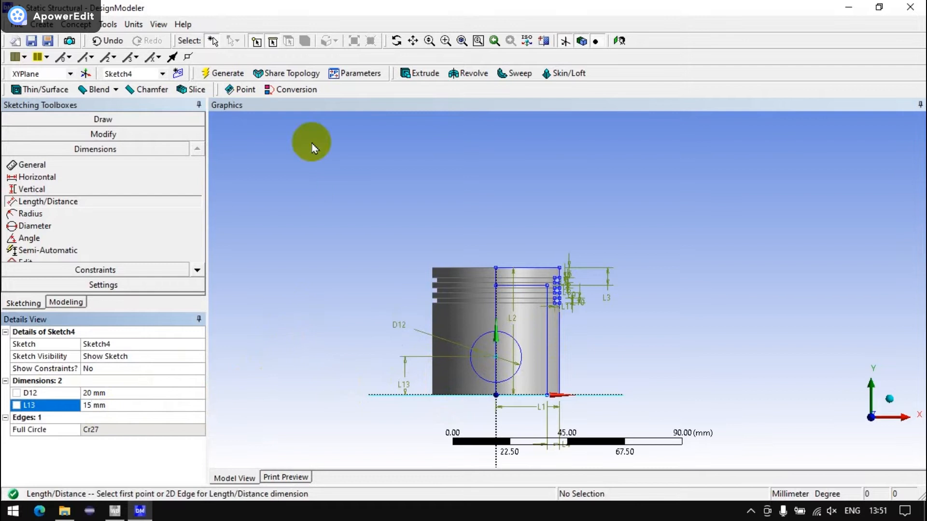
Extrude Sketch4 30 mm in direction Both - Symmetric as Cut Material to generate the through pin hole
click(419, 73)
middle_drag(463, 338, 483, 353)
click(113, 356)
click(114, 368)
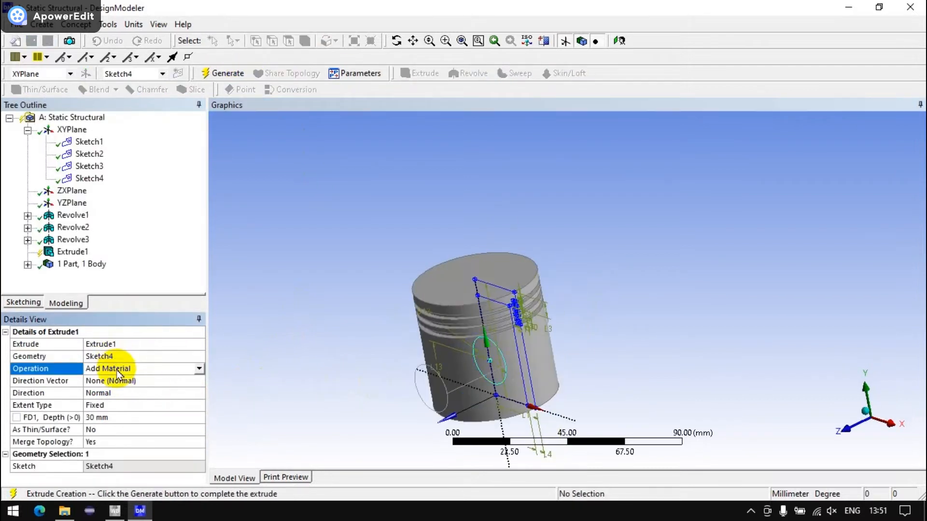
click(112, 386)
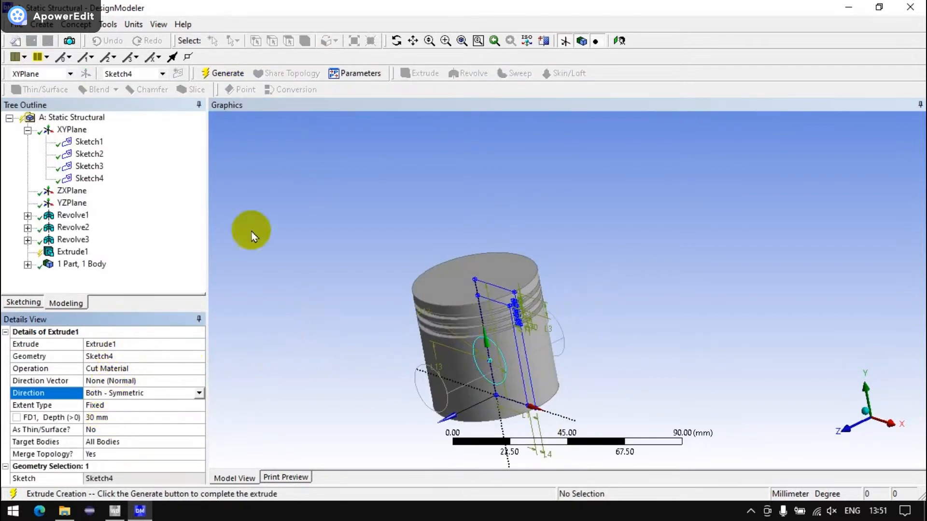
click(223, 73)
middle_drag(387, 280, 500, 297)
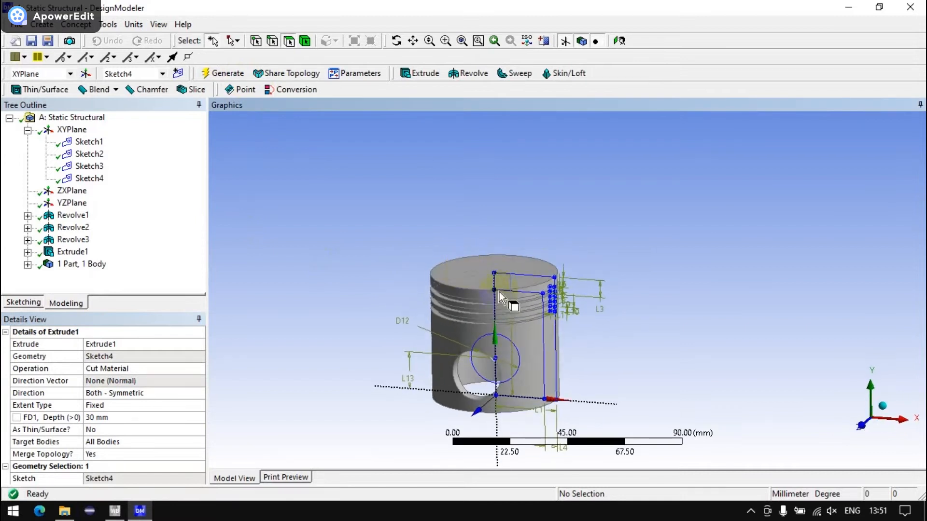
On a new XYPlane sketch, draw two circles about 12 mm and 16 mm in diameter, concentric with the pin hole
click(860, 425)
click(178, 73)
click(23, 304)
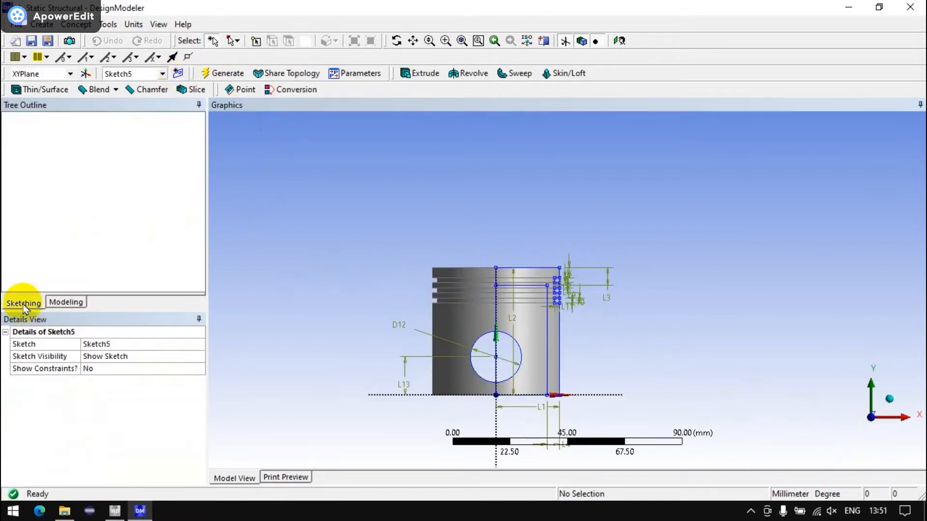
scroll(526, 358, up, 3)
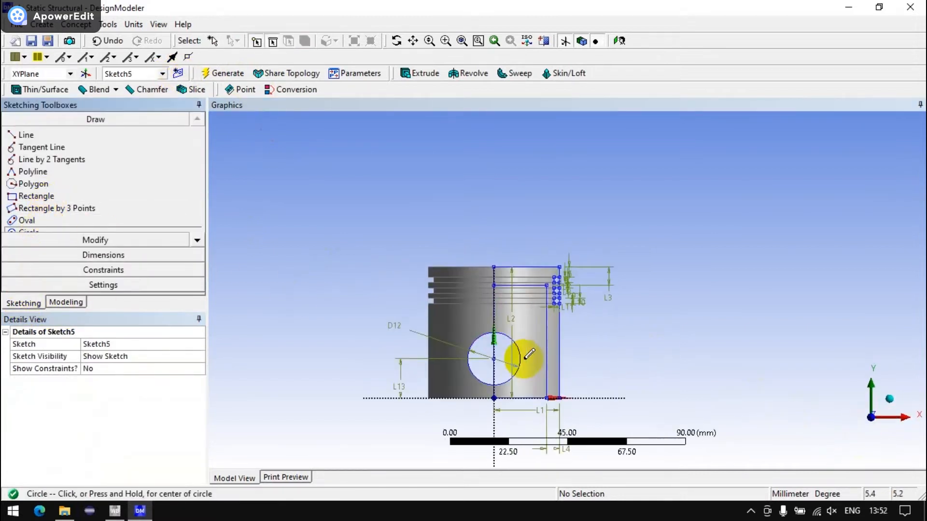
drag(478, 374, 493, 364)
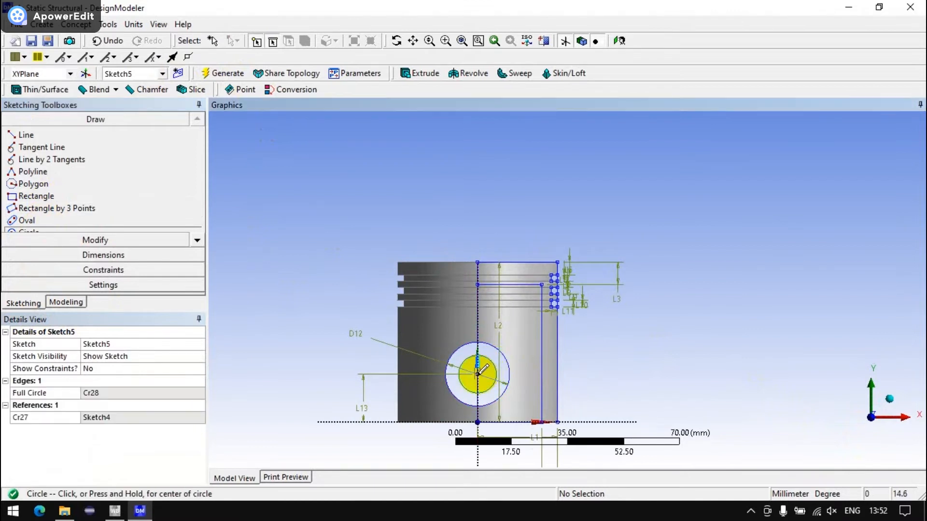
click(499, 352)
Dimension both concentric circles' diameters, setting the outer one, D14, to 20 mm and the inner one, D15, to 15 mm
click(95, 256)
click(35, 225)
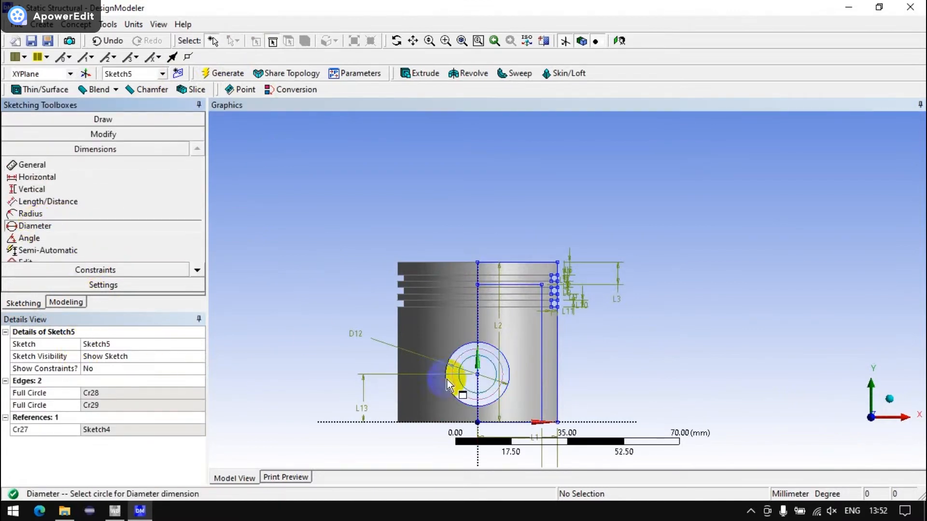
click(460, 354)
click(351, 324)
click(464, 361)
click(356, 300)
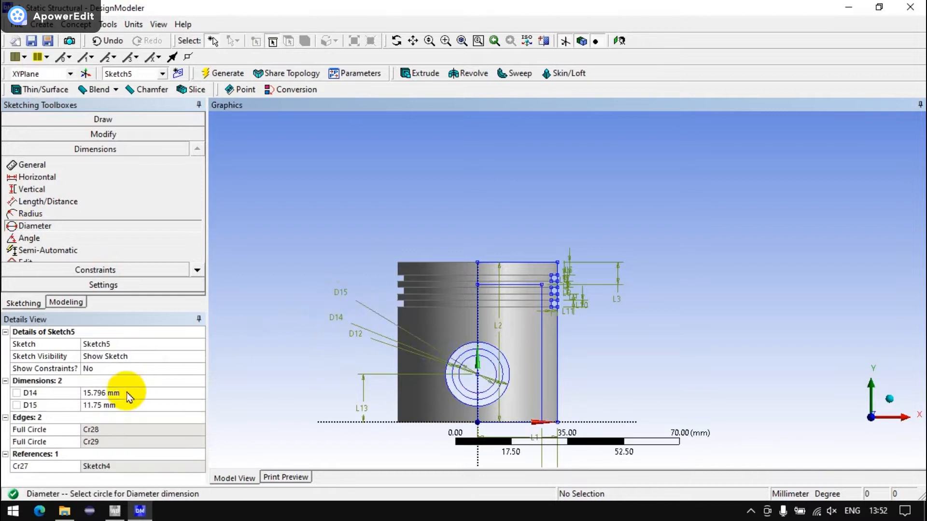
click(128, 392)
click(127, 405)
text(15)
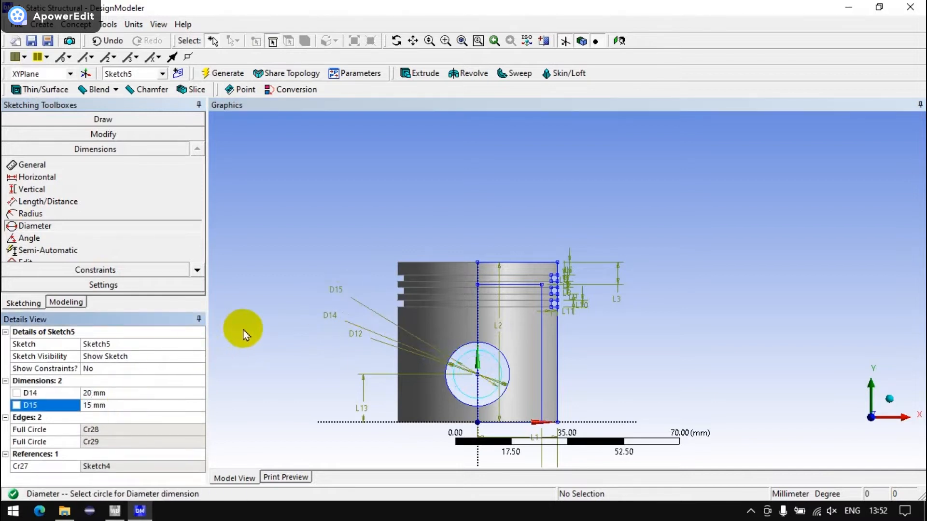
Extrude Sketch5 22.5 mm in direction Both - Symmetric as Add Material to generate the pin boss ring
click(422, 73)
middle_drag(431, 139, 340, 263)
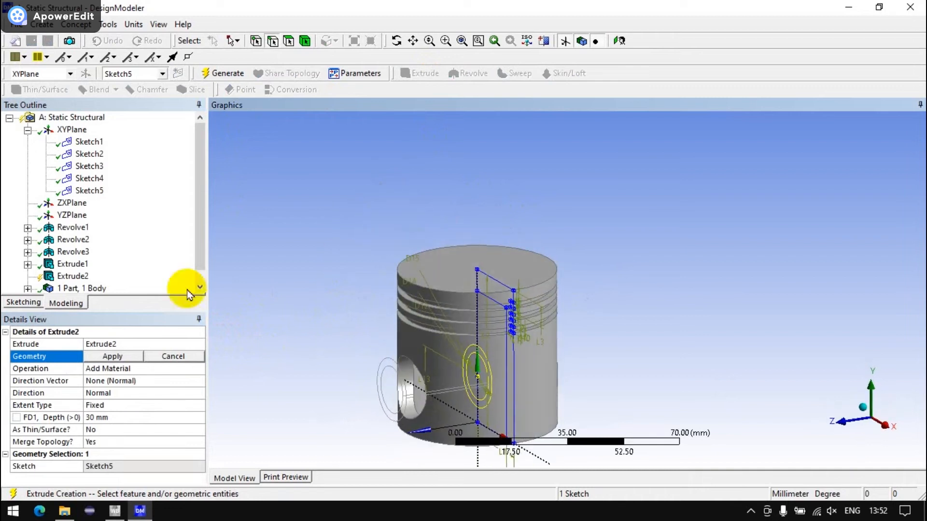
click(106, 417)
click(289, 373)
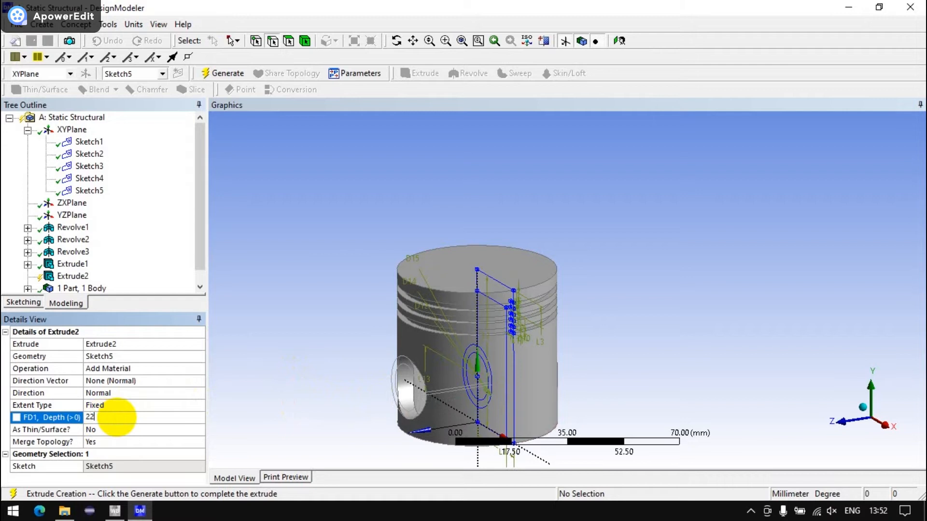
text(5)
key(Return)
middle_drag(314, 401, 332, 389)
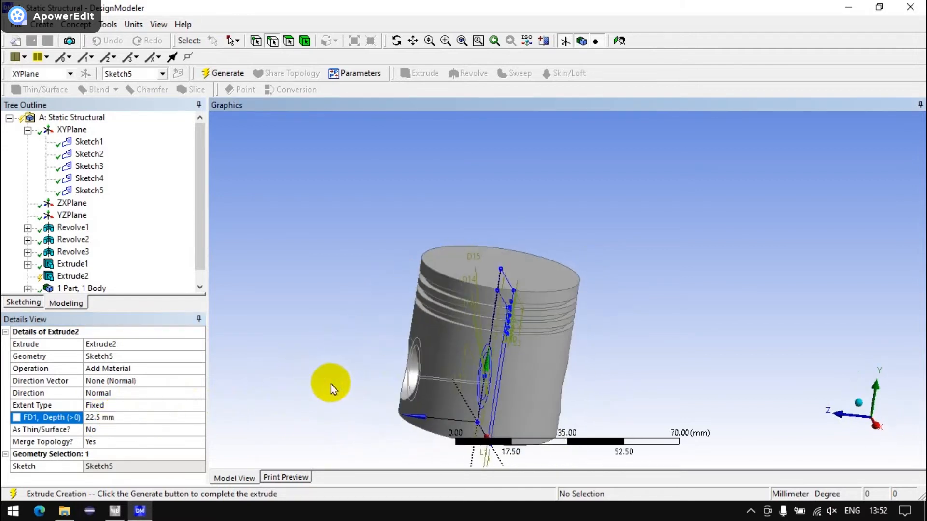
double_click(107, 395)
mouse_move(414, 302)
middle_down()
mouse_move(625, 288)
mouse_move(535, 309)
middle_up()
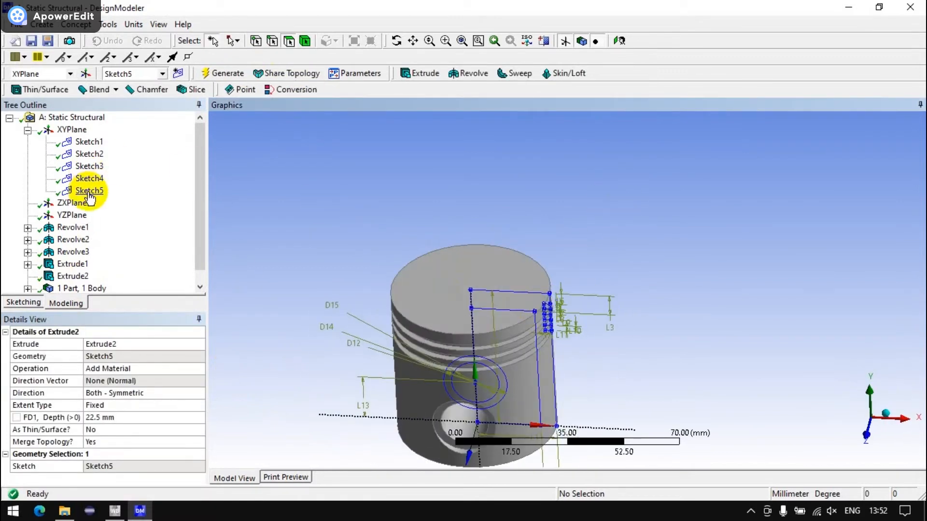
Extrude Sketch5 once more with a depth of 12.5 mm, direction Both - Symmetric, as Add Material
click(87, 192)
click(423, 73)
click(115, 417)
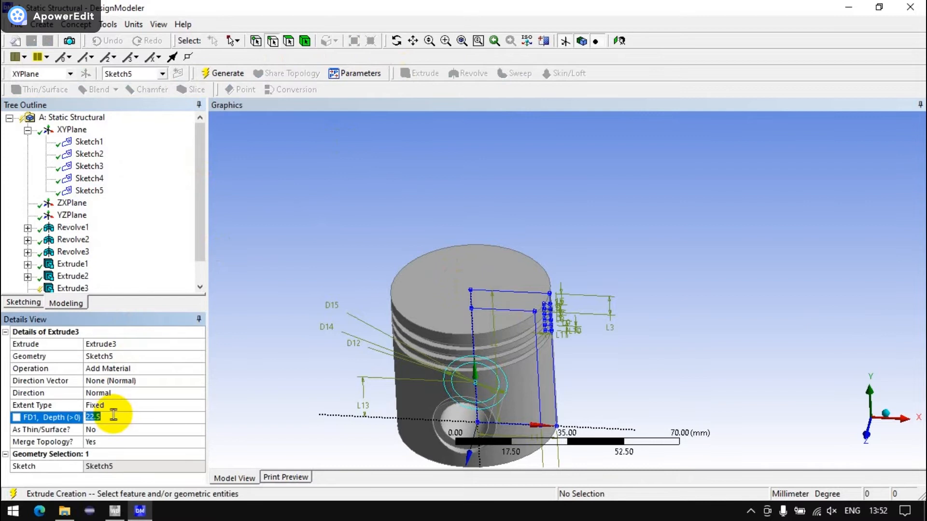
click(110, 382)
double_click(108, 393)
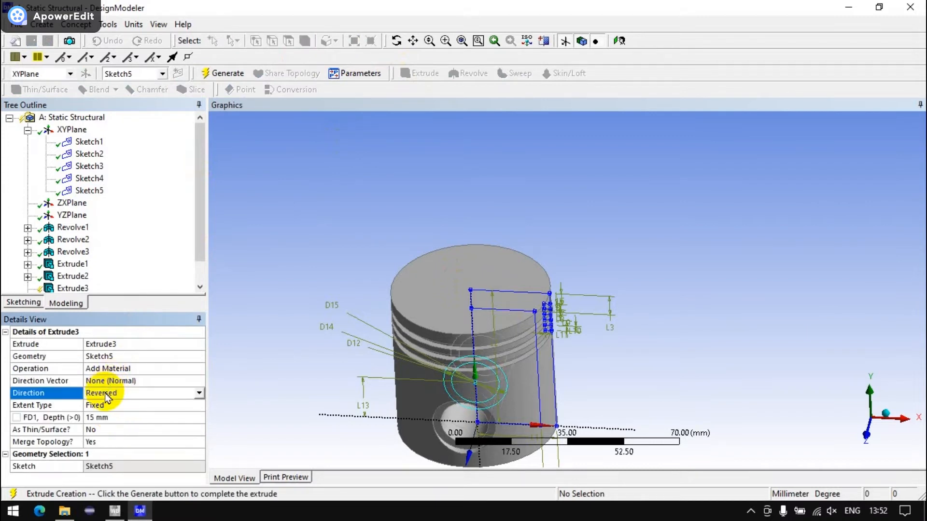
double_click(105, 395)
middle_drag(456, 367, 255, 337)
click(124, 418)
text(12.5)
key(Return)
click(224, 73)
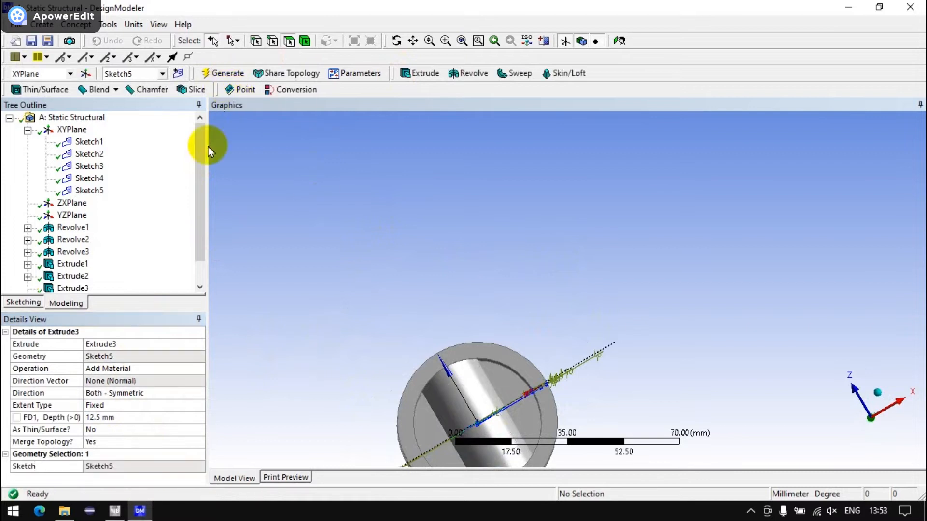
Change the operation of the 12.5 mm extrusion to Cut Material and regenerate the model
double_click(103, 370)
click(224, 73)
middle_drag(406, 290, 405, 154)
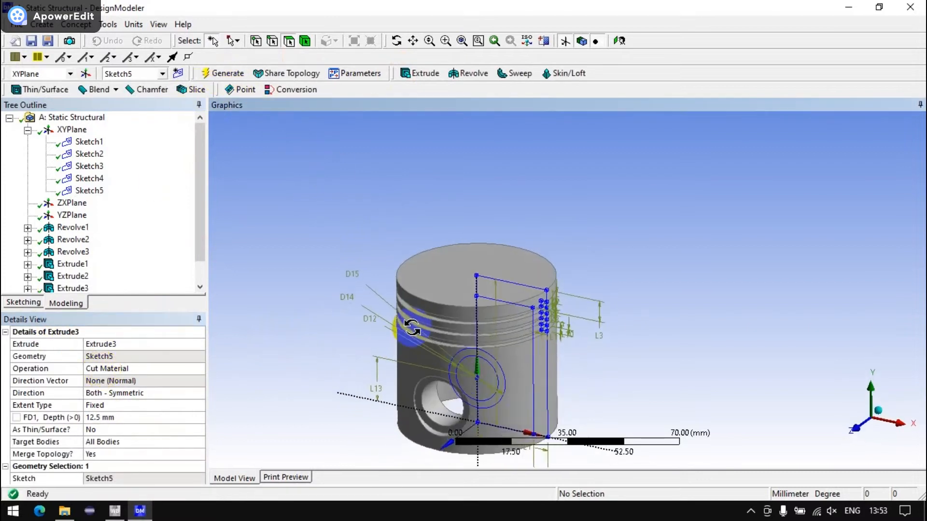
Apply a 3 mm fixed-radius blend to three edges inside the piston's hollow
click(528, 43)
scroll(555, 225, up, 3)
middle_drag(567, 216, 407, 103)
click(97, 89)
click(112, 102)
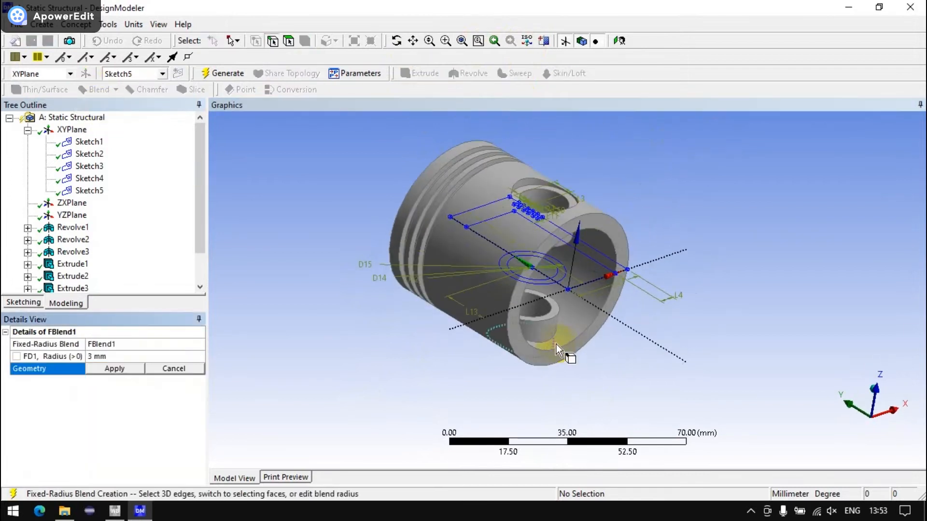
middle_drag(552, 238, 472, 174)
ctrl+click(543, 248)
ctrl+click(530, 276)
click(114, 369)
middle_drag(331, 203, 388, 363)
middle_drag(530, 342, 427, 313)
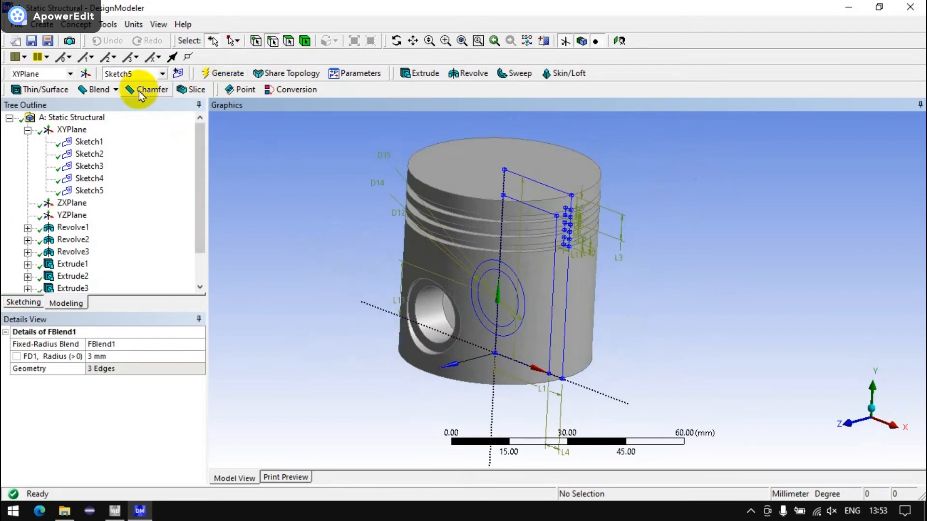
Apply a 2 mm fixed-radius blend to the outer edge of the piston's top face
click(98, 91)
click(101, 110)
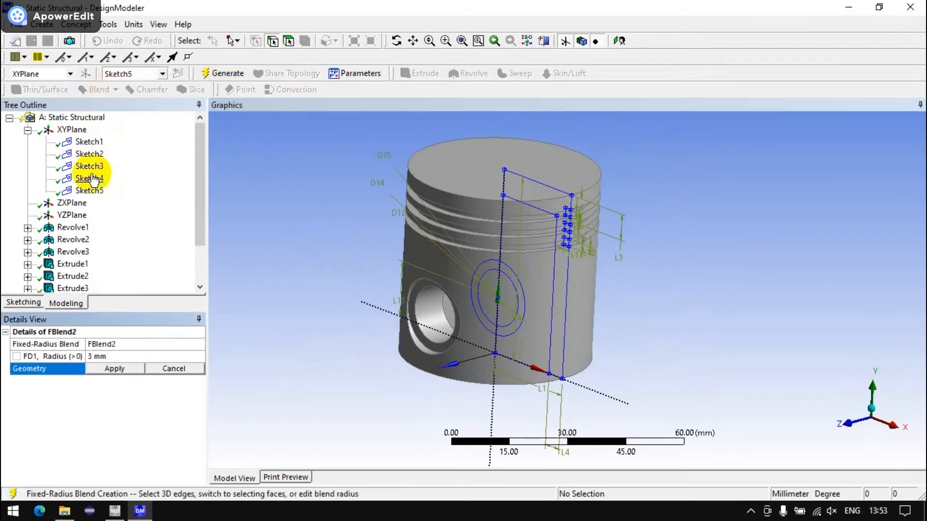
click(467, 205)
click(114, 369)
click(129, 356)
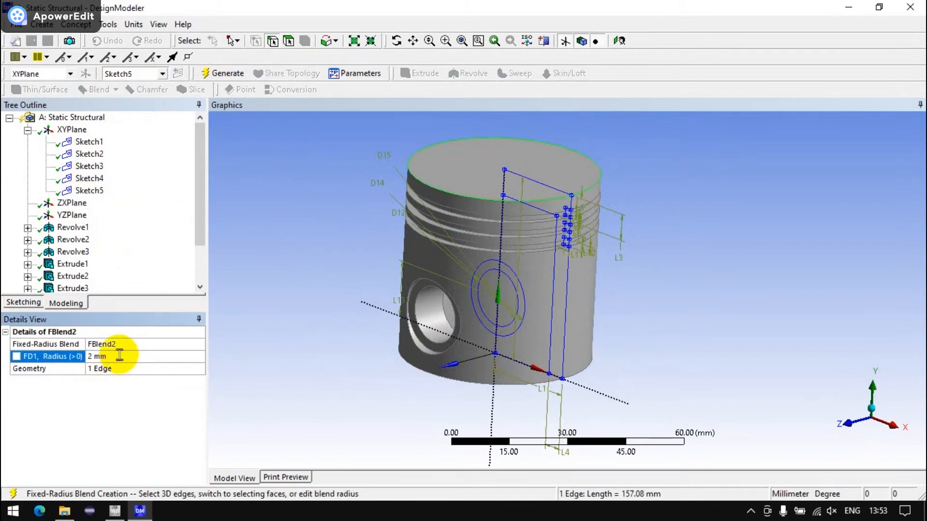
click(219, 73)
mouse_move(253, 137)
middle_down()
mouse_move(451, 286)
mouse_move(577, 338)
mouse_move(597, 330)
mouse_move(586, 329)
middle_up()
Hide all five sketches of the XYPlane, Sketch1 through Sketch5
click(89, 142)
shift+click(89, 191)
right_click(89, 192)
click(126, 214)
Make the Sketch1 dimensions L2, L1 and L4 design parameters, and collapse the XYPlane's sketch list
click(88, 142)
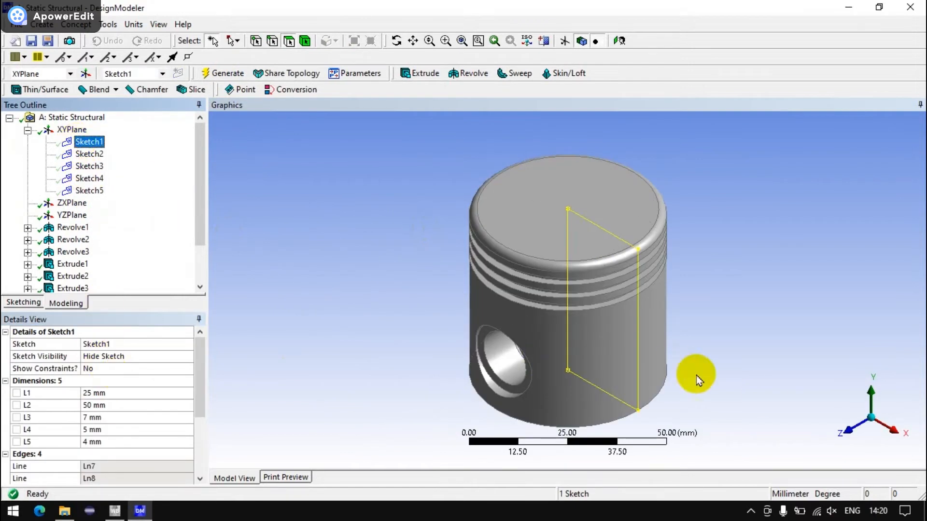
click(852, 436)
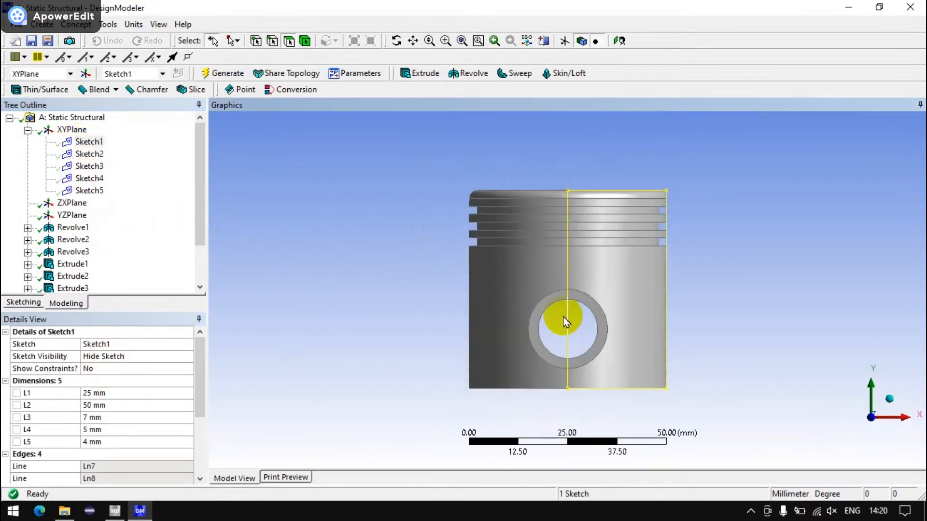
click(19, 407)
click(440, 294)
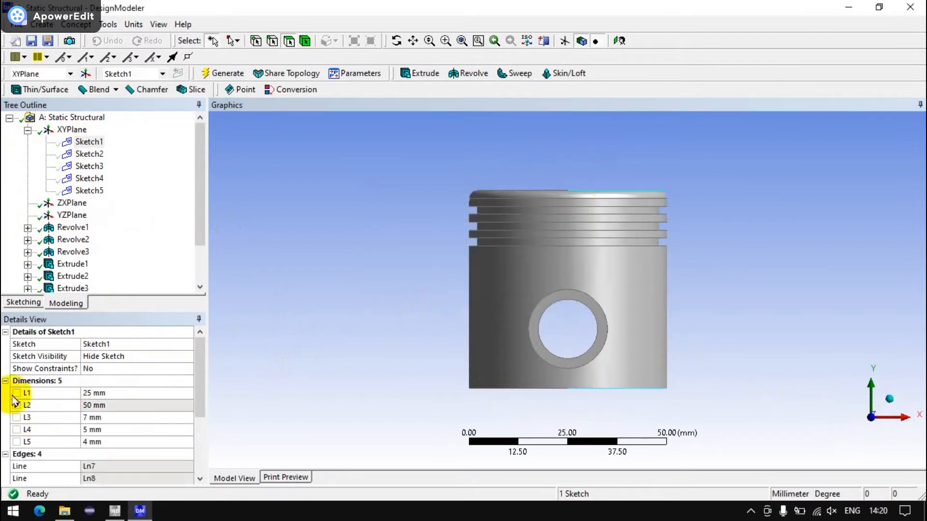
click(17, 393)
click(441, 293)
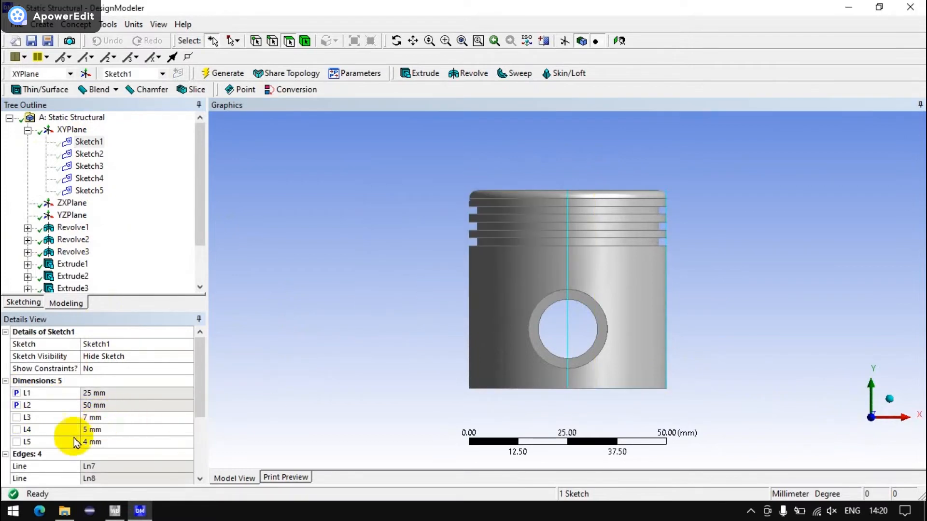
click(16, 430)
click(438, 293)
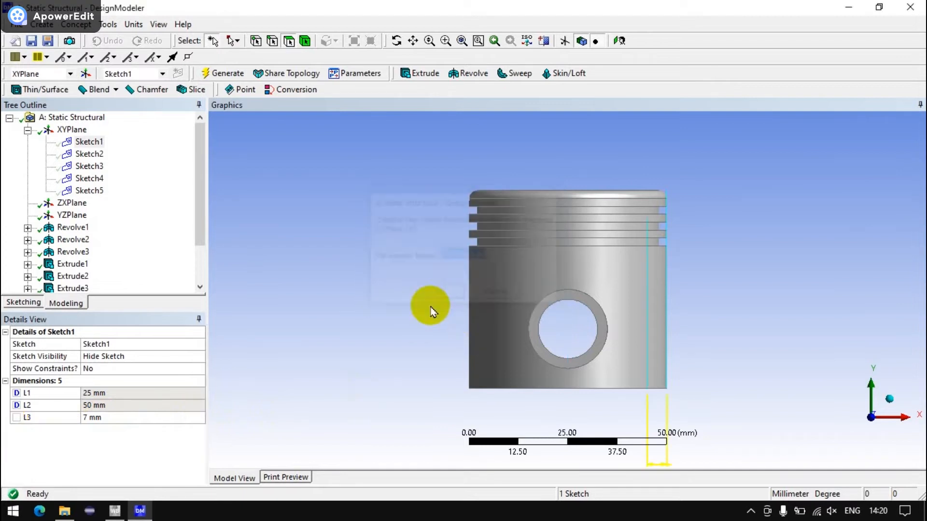
click(27, 130)
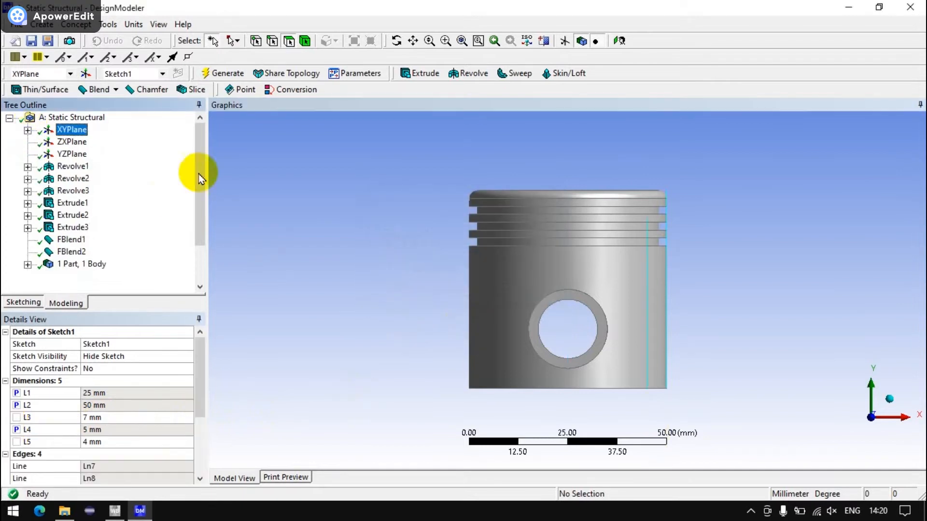
Return to the Workbench project and open the Static Structural system's Model in Mechanical
click(418, 195)
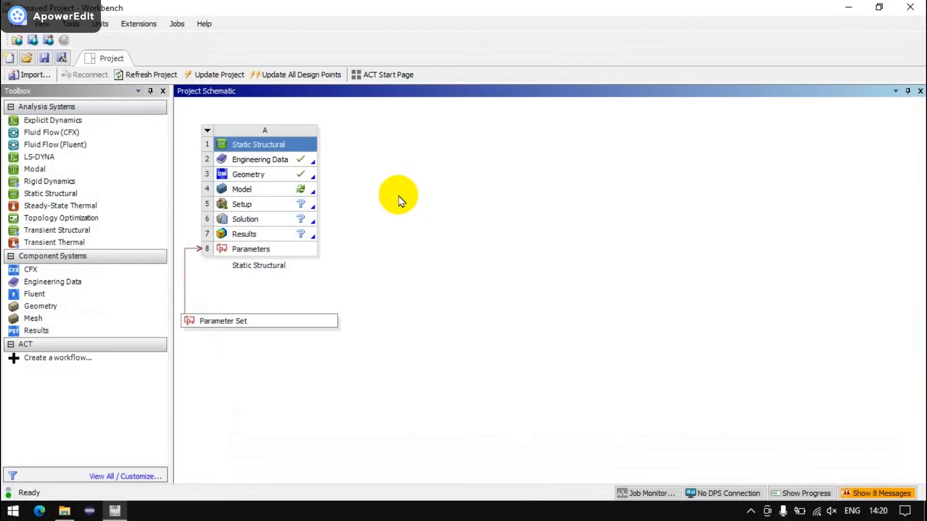
double_click(279, 188)
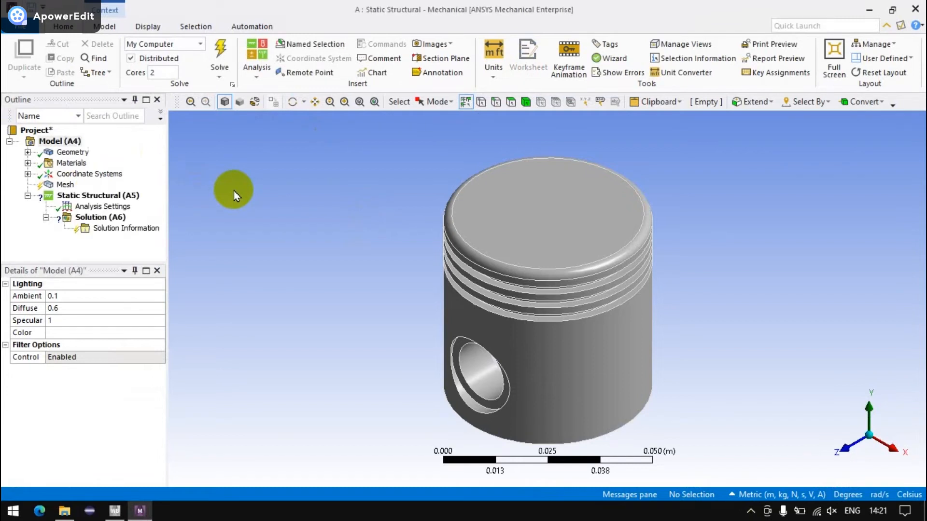
Insert a Fixed Support in Static Structural on the two inner cylindrical faces of the pin hole
click(91, 196)
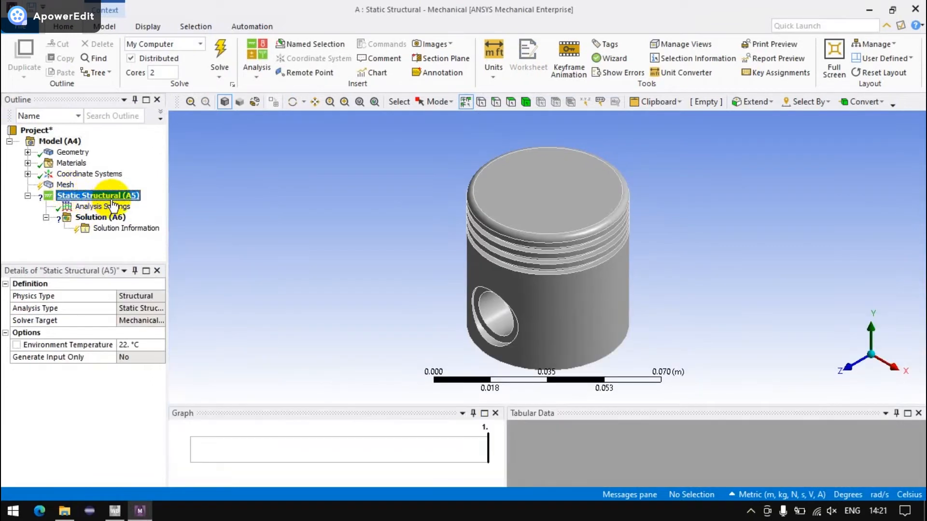
right_click(97, 196)
mouse_move(155, 200)
click(238, 224)
click(500, 330)
middle_drag(683, 310, 484, 314)
ctrl+click(597, 323)
click(96, 308)
click(206, 296)
Insert a Pressure load in Static Structural on the piston's flat top face with a magnitude of 15.4 Pa
right_click(97, 196)
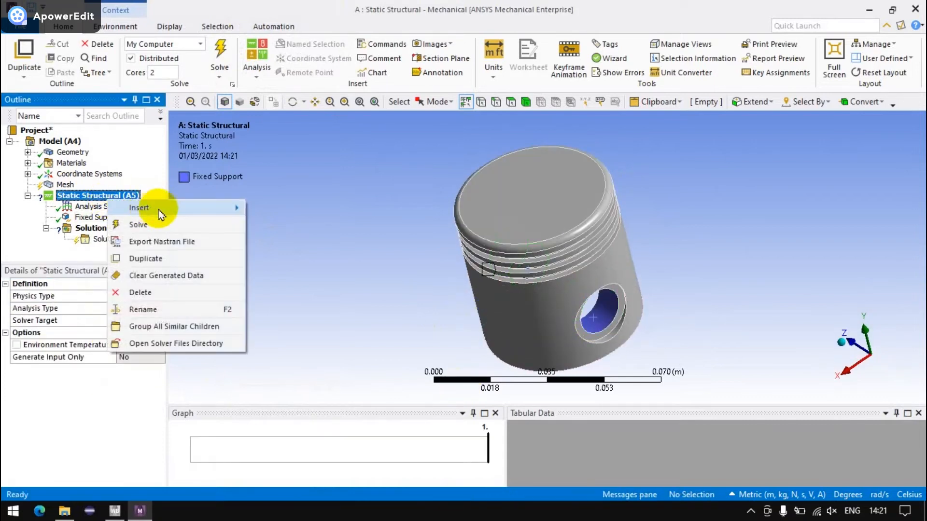
mouse_move(153, 209)
click(319, 72)
click(473, 184)
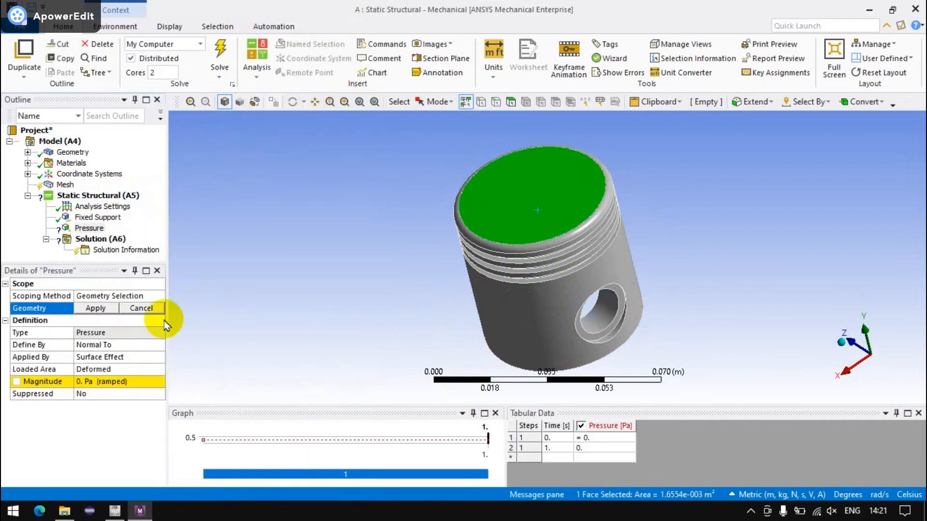
click(96, 308)
click(99, 381)
text(15.4)
key(Return)
Insert a Total Deformation result under Solution
middle_drag(364, 218, 434, 208)
click(99, 238)
right_click(99, 239)
mouse_move(242, 254)
mouse_move(282, 248)
click(377, 248)
Insert Equivalent (von Mises) Stress and Equivalent Elastic Strain results under Solution
right_click(94, 217)
mouse_move(217, 223)
mouse_move(331, 255)
click(401, 253)
right_click(90, 207)
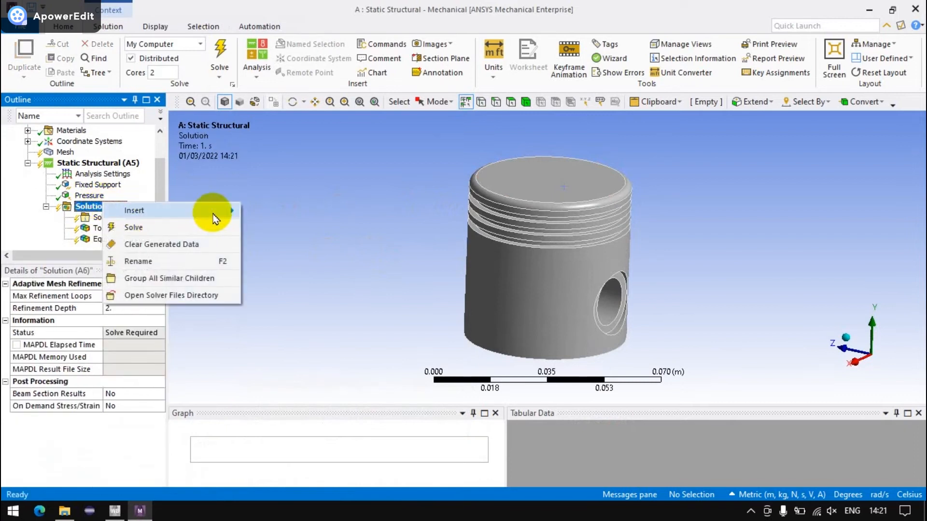
mouse_move(214, 220)
mouse_move(341, 229)
click(384, 226)
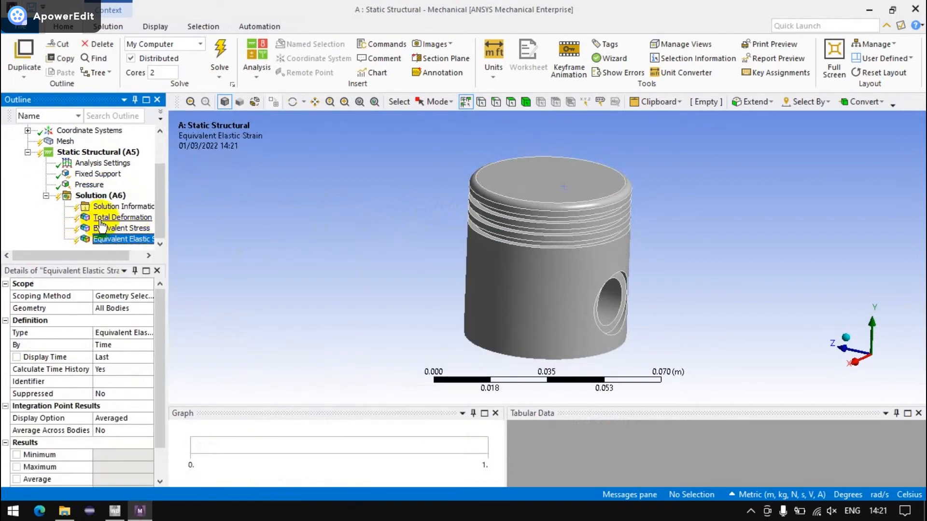
Make the Maximum values of Total Deformation, Equivalent Stress and Equivalent Elastic Strain output parameters
click(107, 218)
click(25, 420)
click(121, 227)
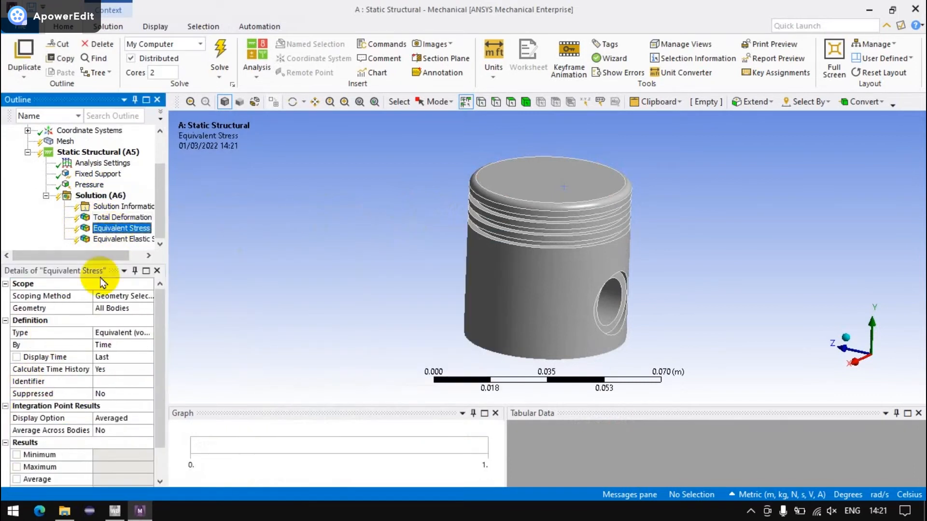
click(21, 468)
click(137, 239)
click(16, 467)
Solve the static structural analysis and view the Equivalent Elastic Strain result on the piston
scroll(63, 198, up, 2)
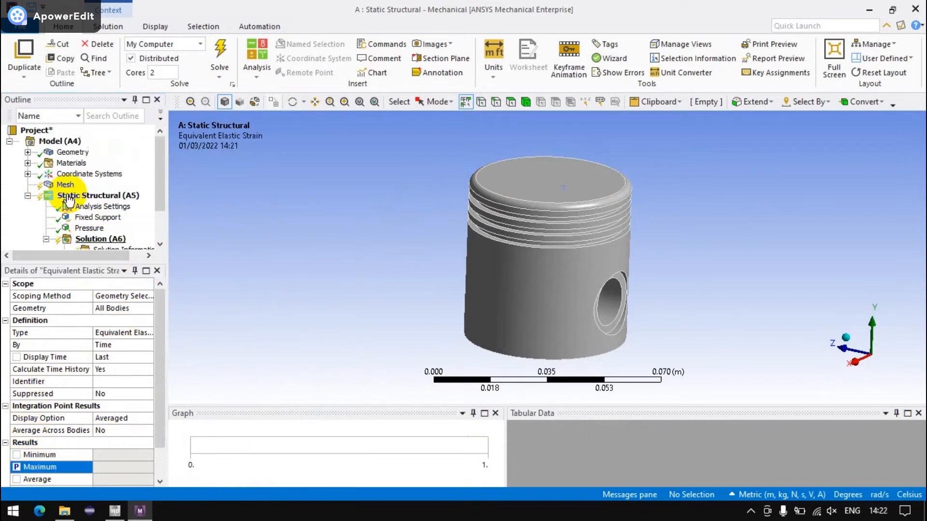
click(220, 57)
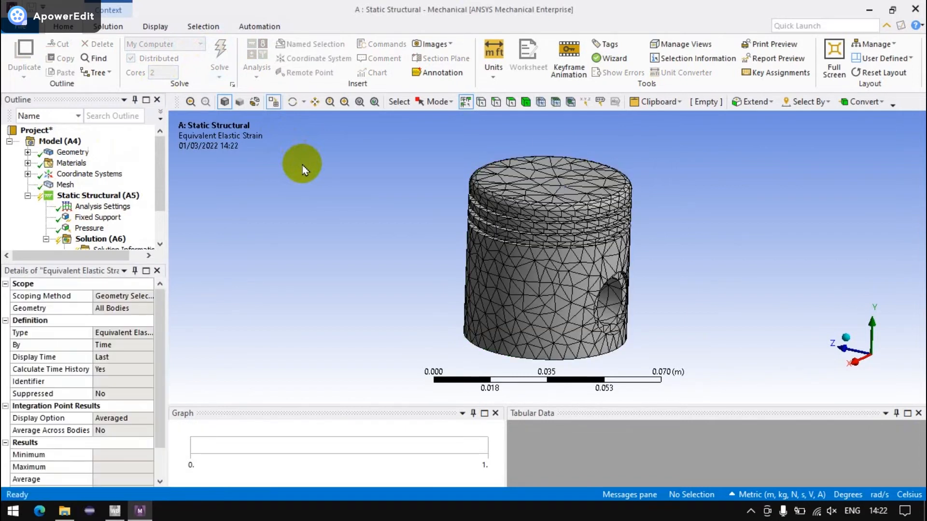
mouse_move(356, 225)
middle_down()
mouse_move(333, 234)
mouse_move(339, 225)
middle_up()
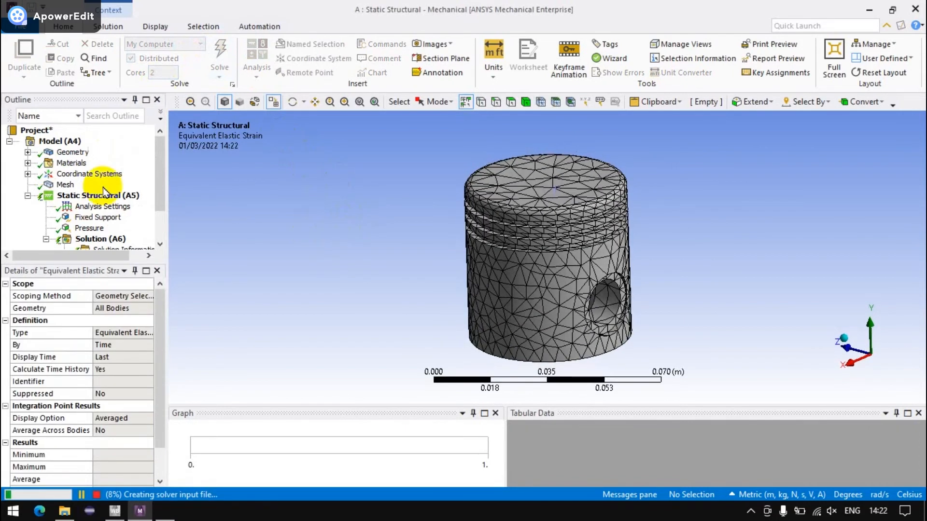
scroll(108, 208, down, 2)
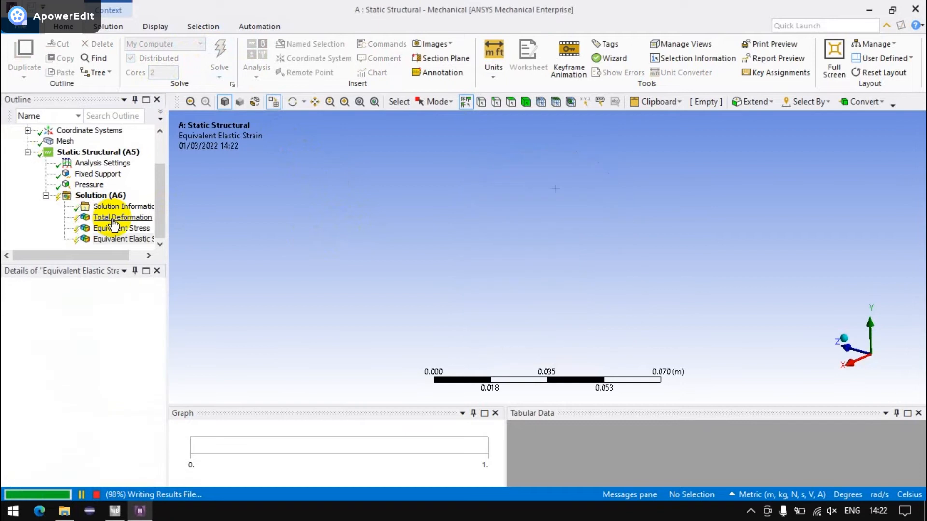
mouse_move(439, 217)
mouse_down()
mouse_move(455, 203)
mouse_move(459, 178)
mouse_move(448, 224)
mouse_up()
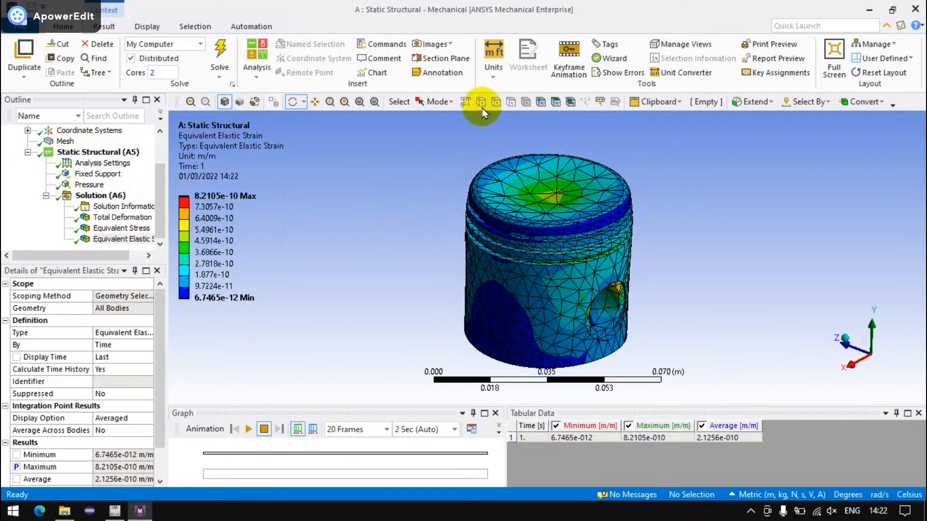
Close Mechanical, open the Parameter Set in Workbench and add a design point with P1 (XYPlane.L2) at 55 mm
click(910, 12)
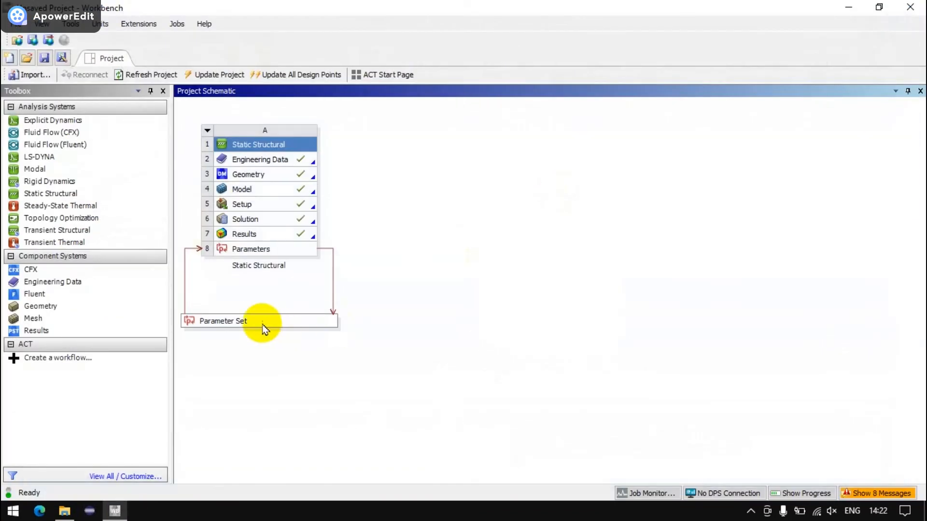
double_click(263, 325)
click(616, 199)
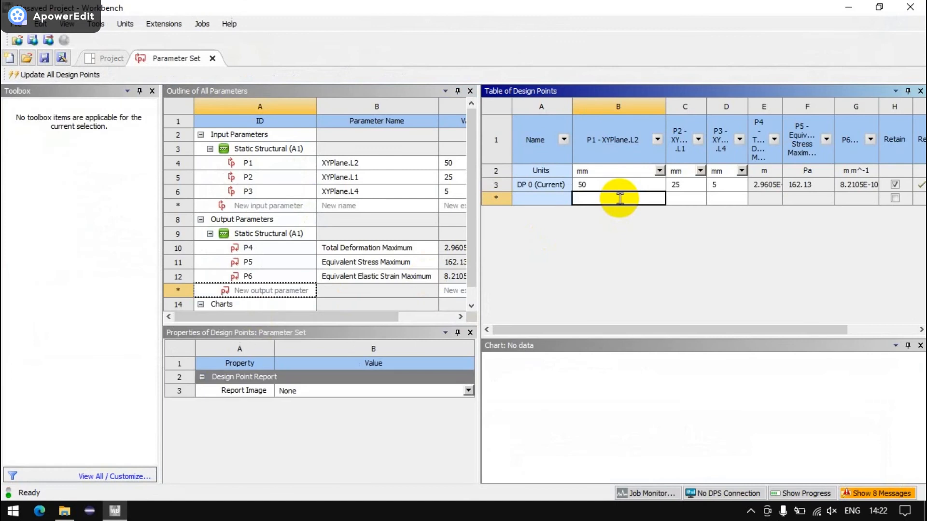
text(50)
key(Return)
click(620, 199)
text(51)
key(BackSpace)
text(5)
key(Return)
Add one design point with P2 (XYPlane.L1) at 30 mm and another with P3 (XYPlane.L4) at 6 mm
click(681, 214)
text(30)
key(Return)
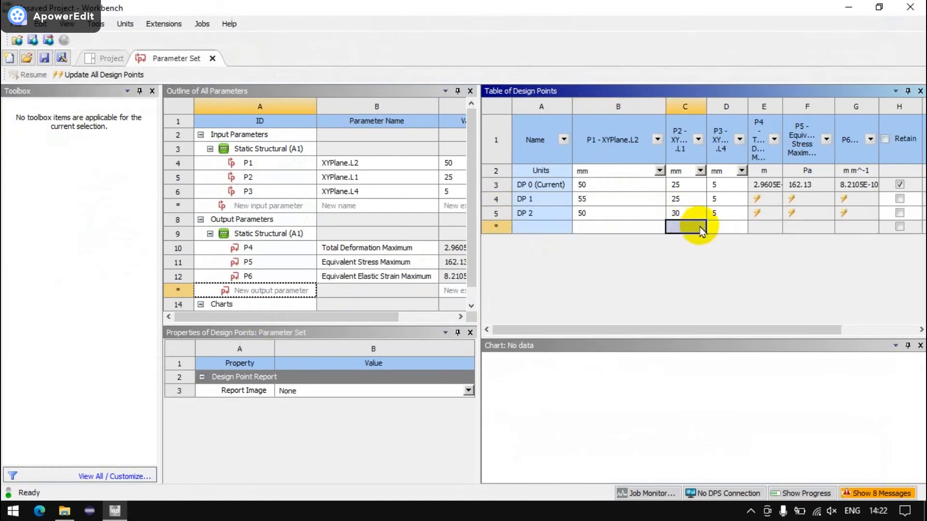
click(723, 226)
text(6)
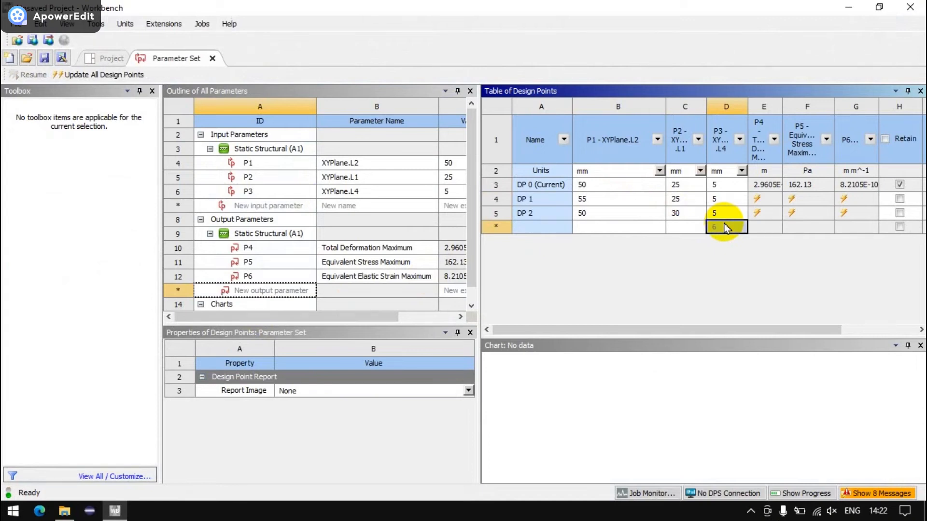
key(Return)
Narrow the P1 column, and set P1 of DP 1 to 51 mm and P2 of DP 2 to 26 mm
drag(618, 107, 593, 112)
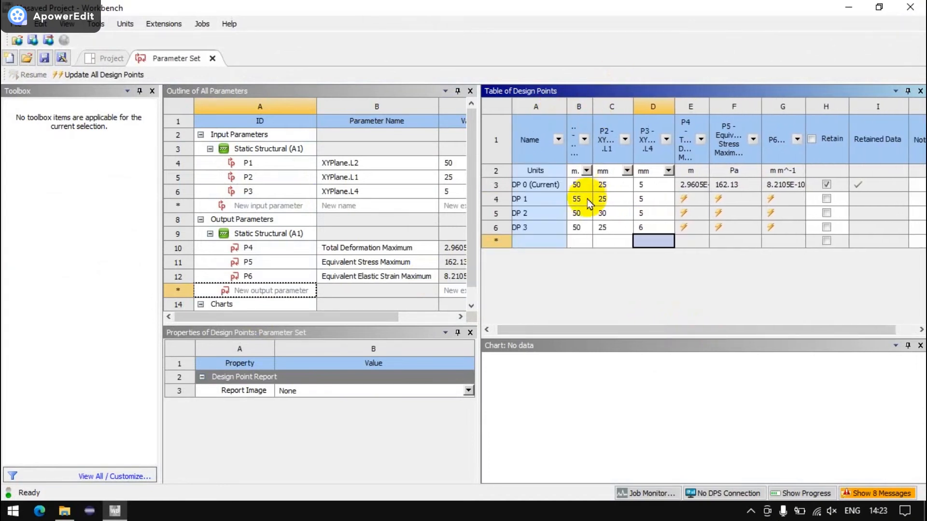
click(612, 213)
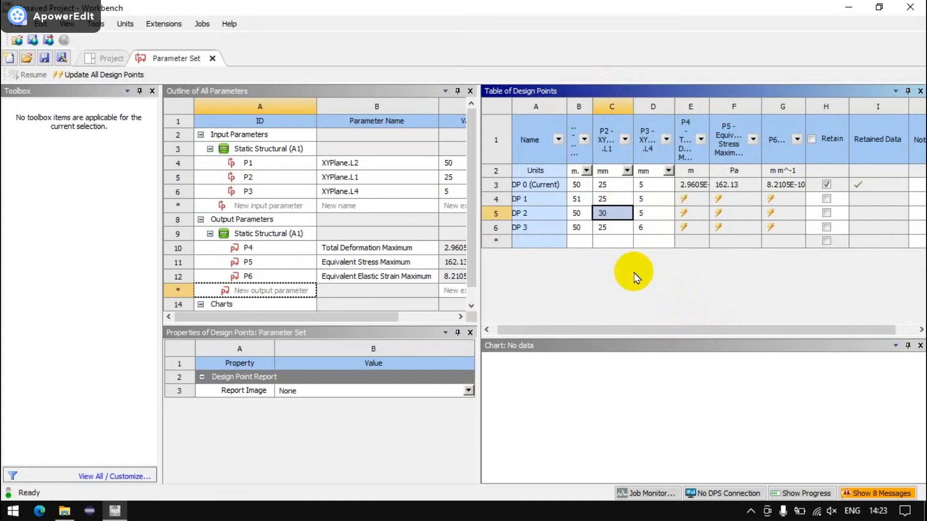
text(26)
key(Return)
Add a design point with P1 at 51 mm, P2 at 26 mm and P3 at 6 mm, and update all design points
click(598, 243)
text(26)
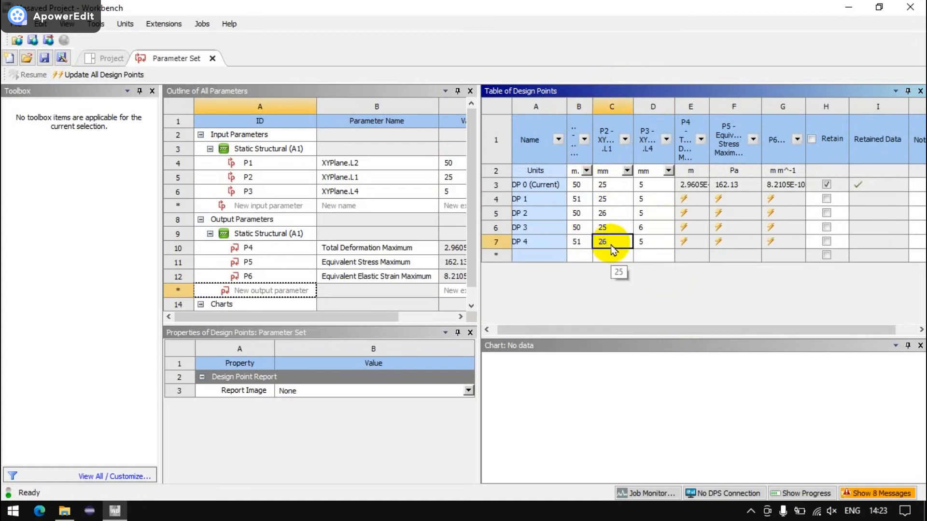
click(648, 241)
text(6)
key(Return)
click(76, 75)
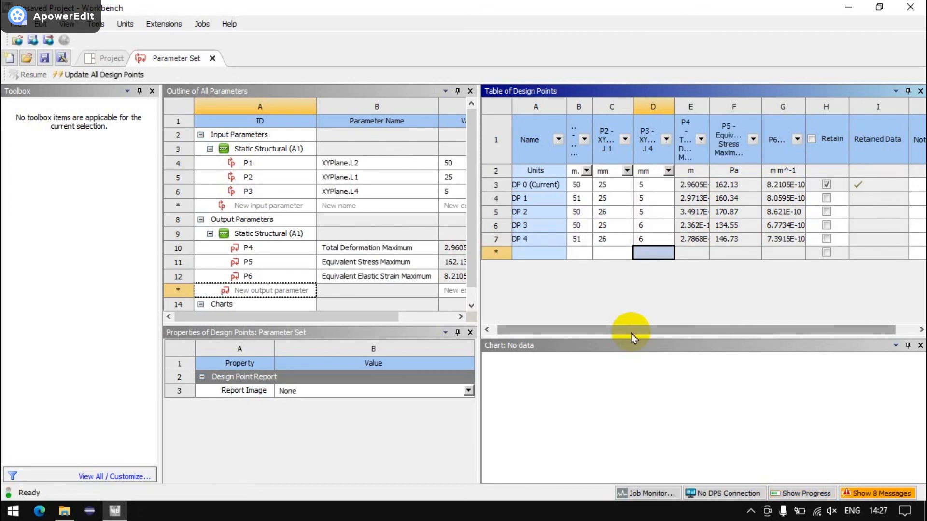
Add a Parameters Chart with Design Points on the bottom X-axis and P5 - Equivalent Stress Maximum on the left Y-axis
scroll(254, 278, down, 1)
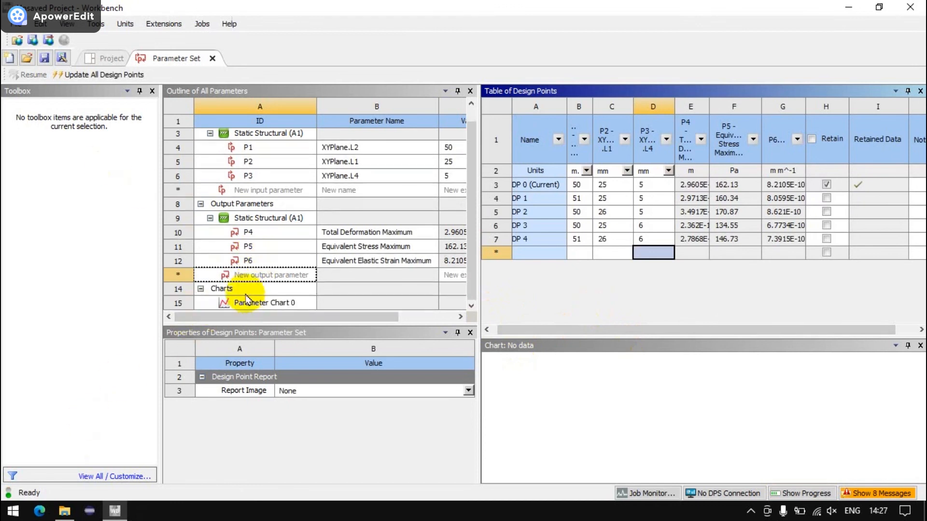
click(245, 289)
double_click(56, 135)
click(399, 405)
click(386, 425)
click(382, 431)
click(382, 414)
click(256, 303)
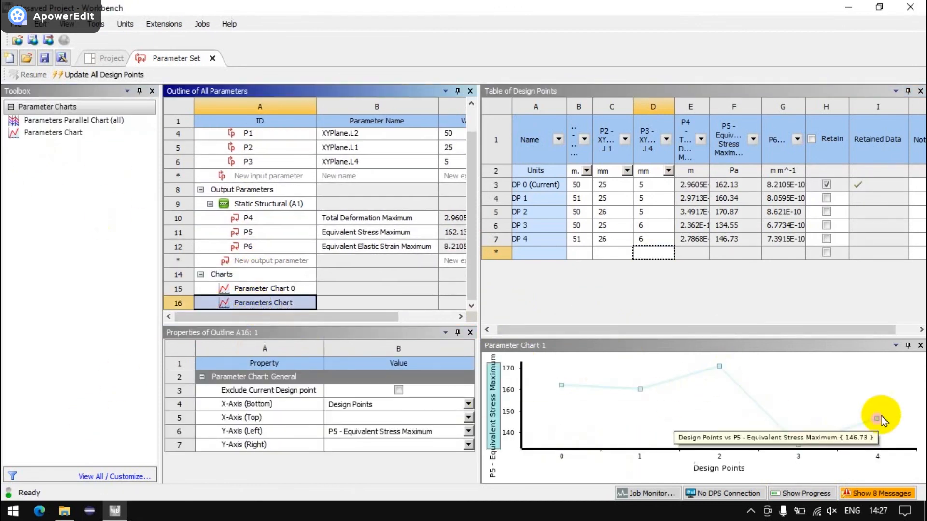
Try P6 - Equivalent Elastic Strain Maximum and P5 - Equivalent Stress Maximum on the chart's right Y-axis, and clear that axis again
click(413, 443)
click(415, 434)
click(468, 444)
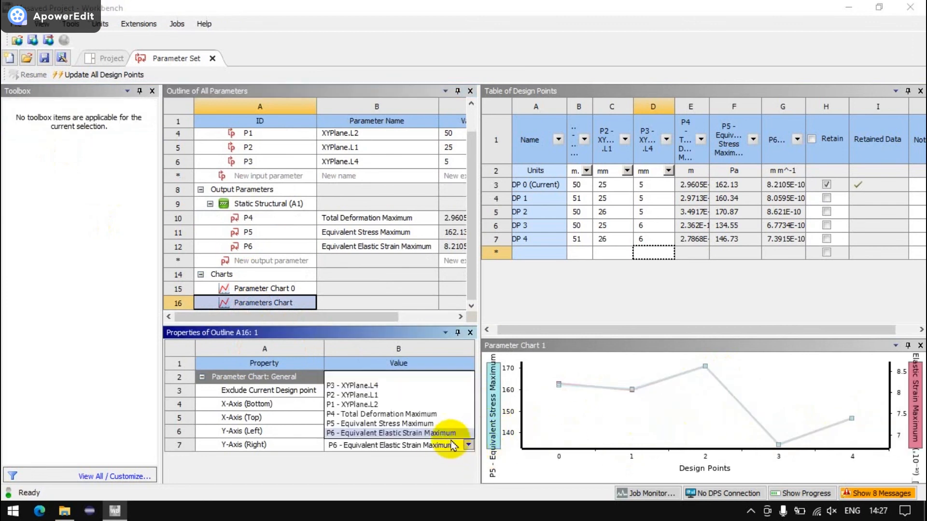
click(429, 424)
click(469, 444)
click(392, 459)
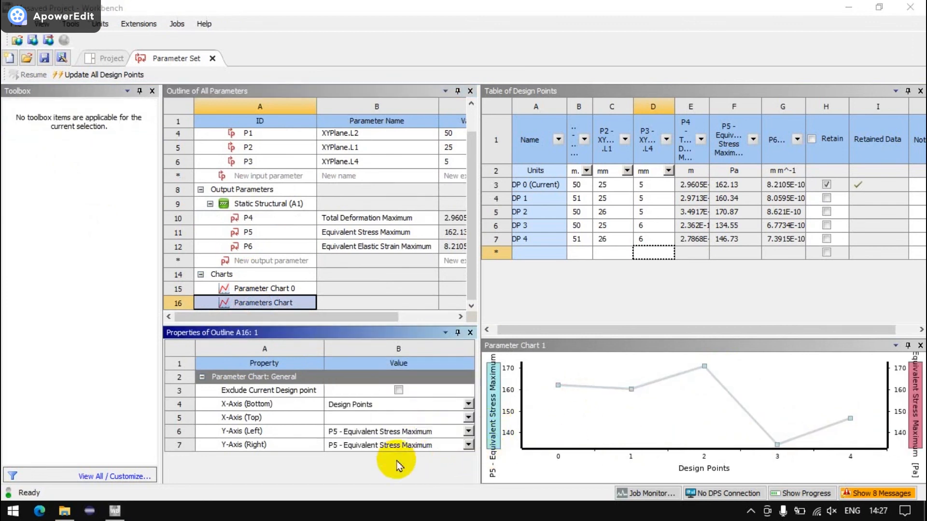
click(468, 445)
click(357, 376)
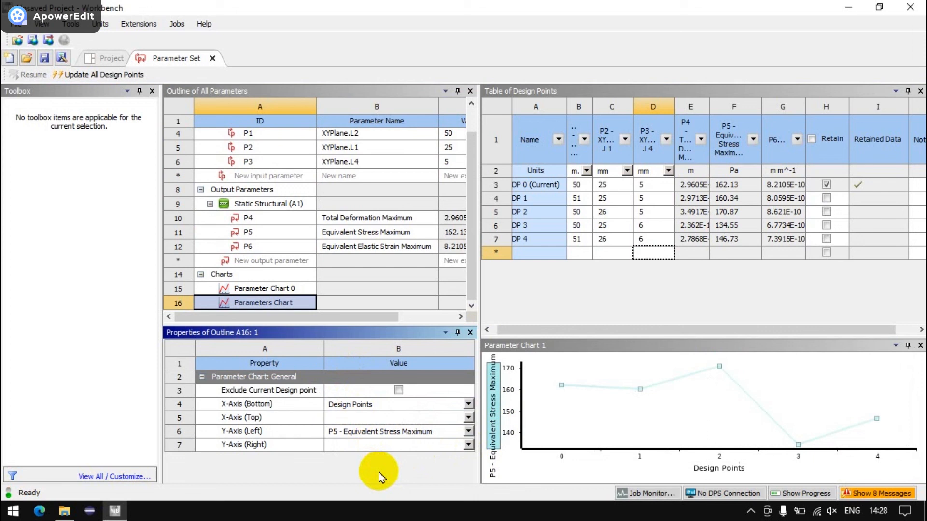